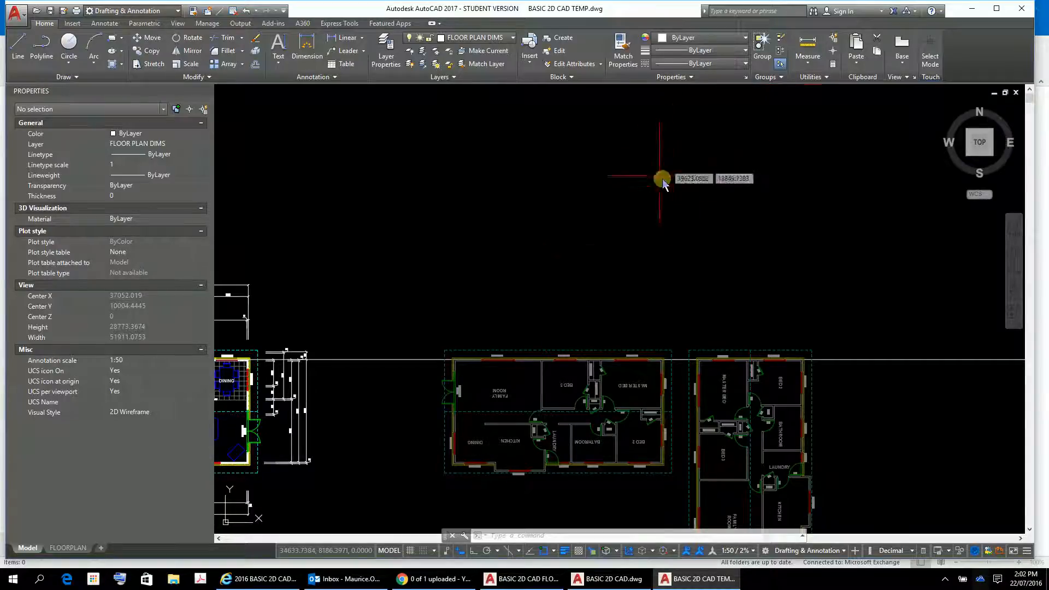
Draw a horizontal construction line with XLINE in the empty area above the floor plans.
scroll(464, 159, "up", 2)
scroll(499, 176, "down", 8)
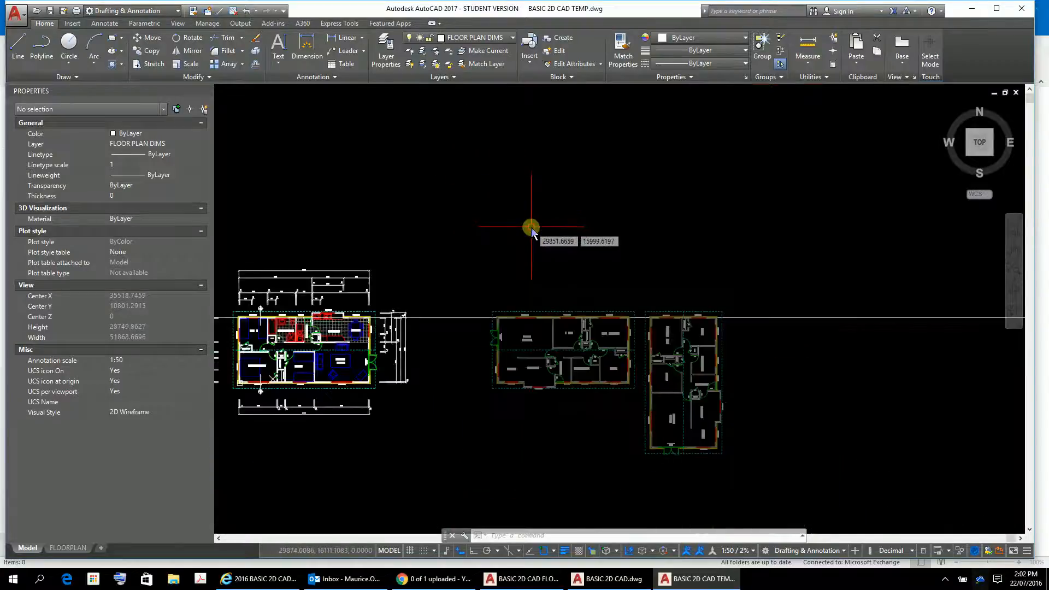
scroll(562, 289, "up", 2)
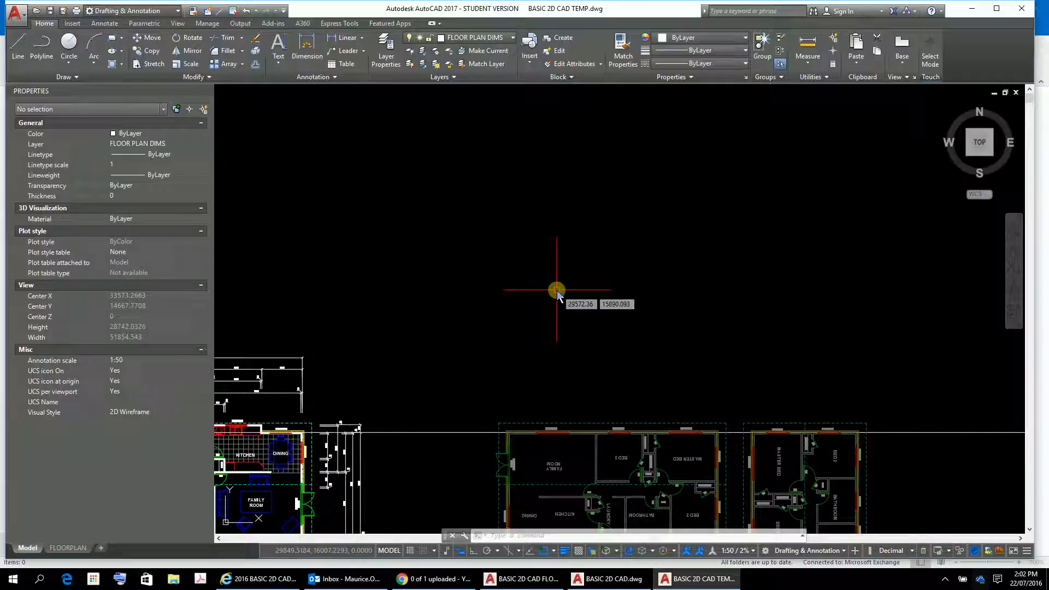
type("XL")
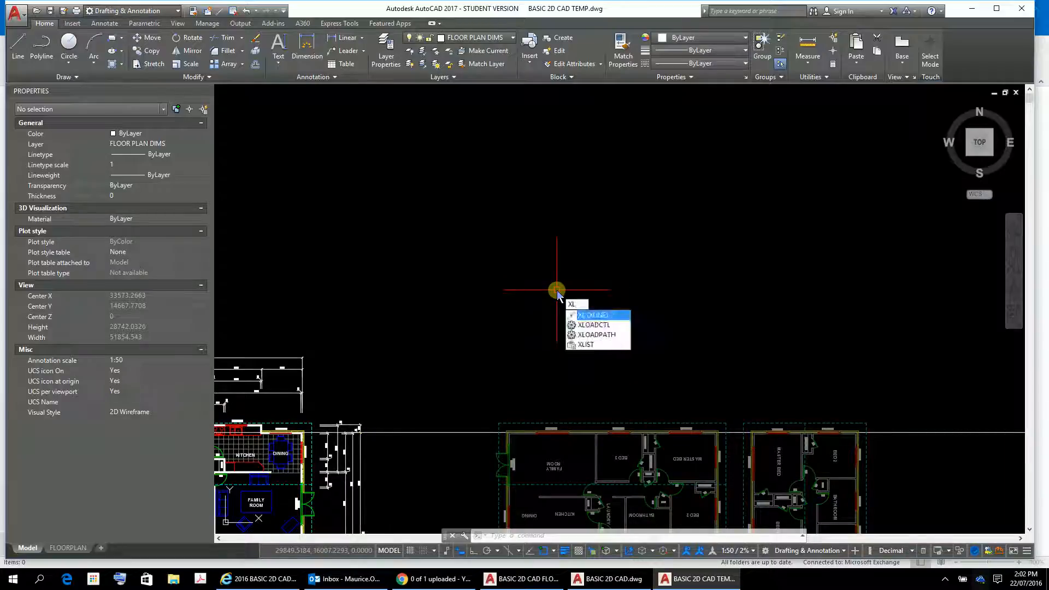
key("Return")
type("H")
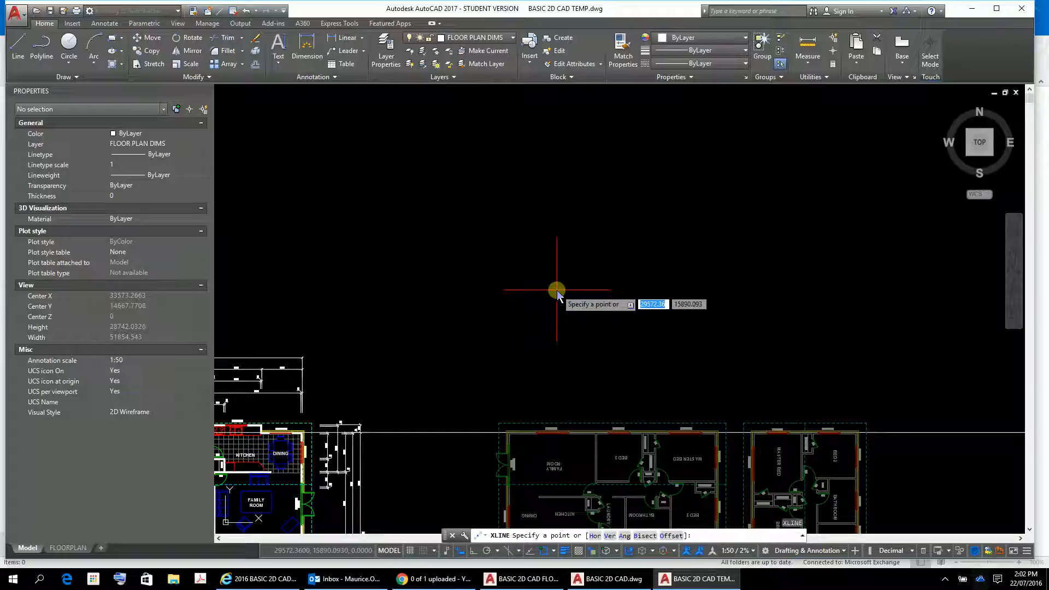
key("Return")
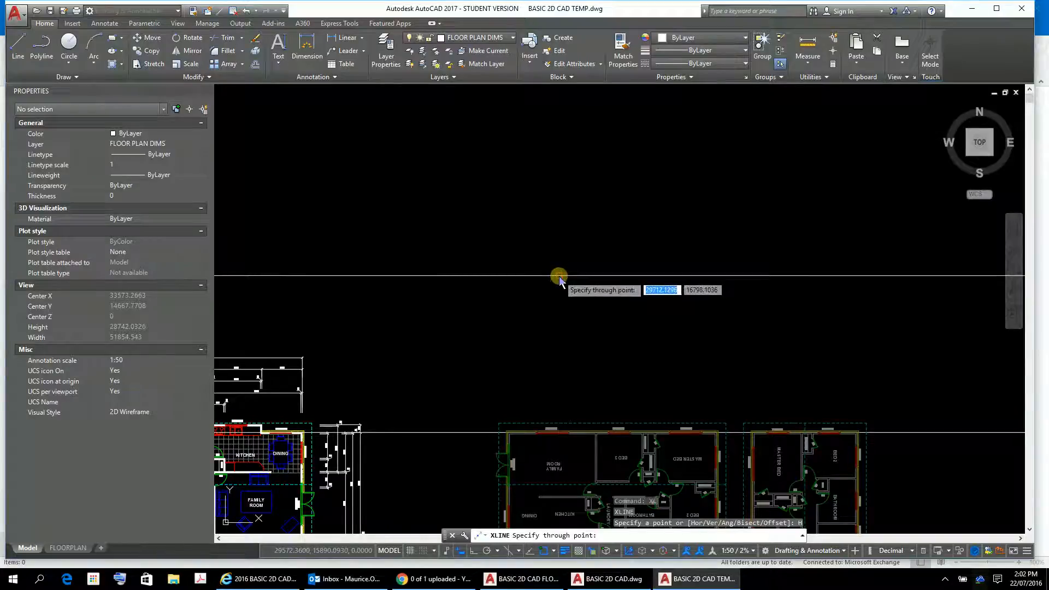
left_click(560, 277)
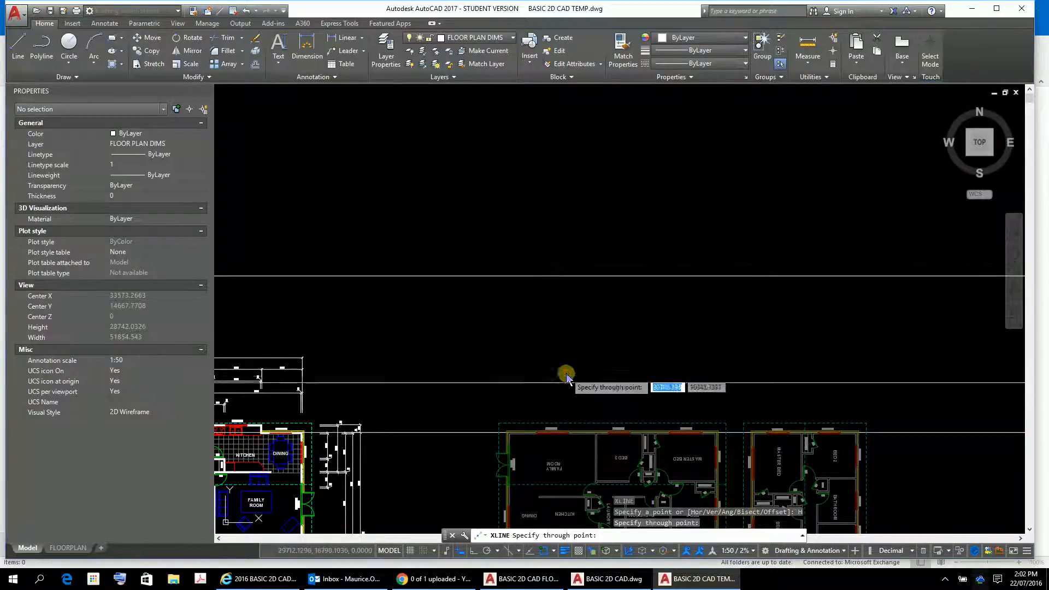
key("Escape")
key("Escape")
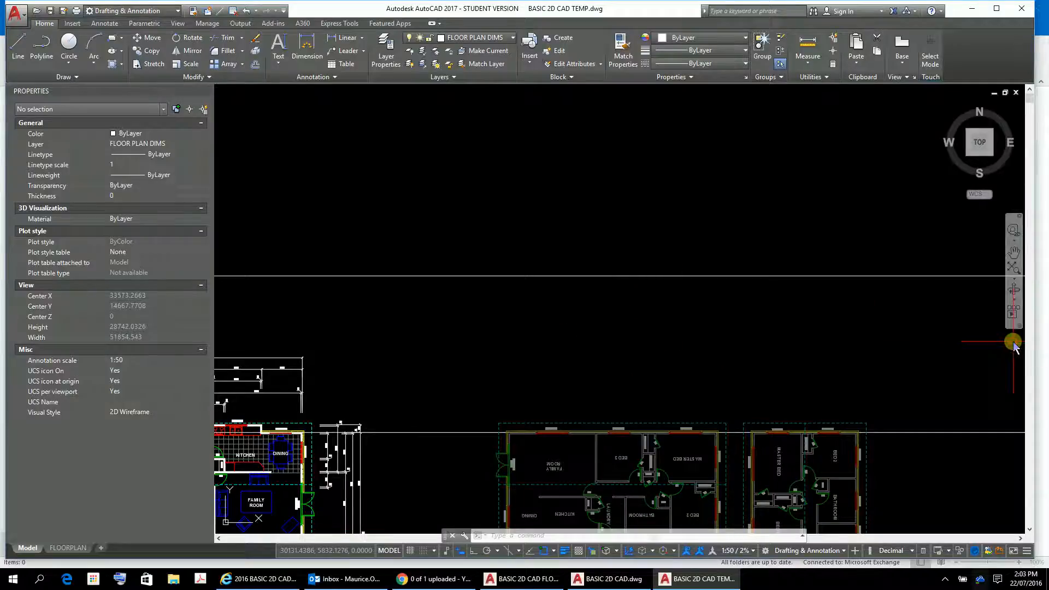
Offset the new horizontal construction line by 150 upward.
type("o")
key("Return")
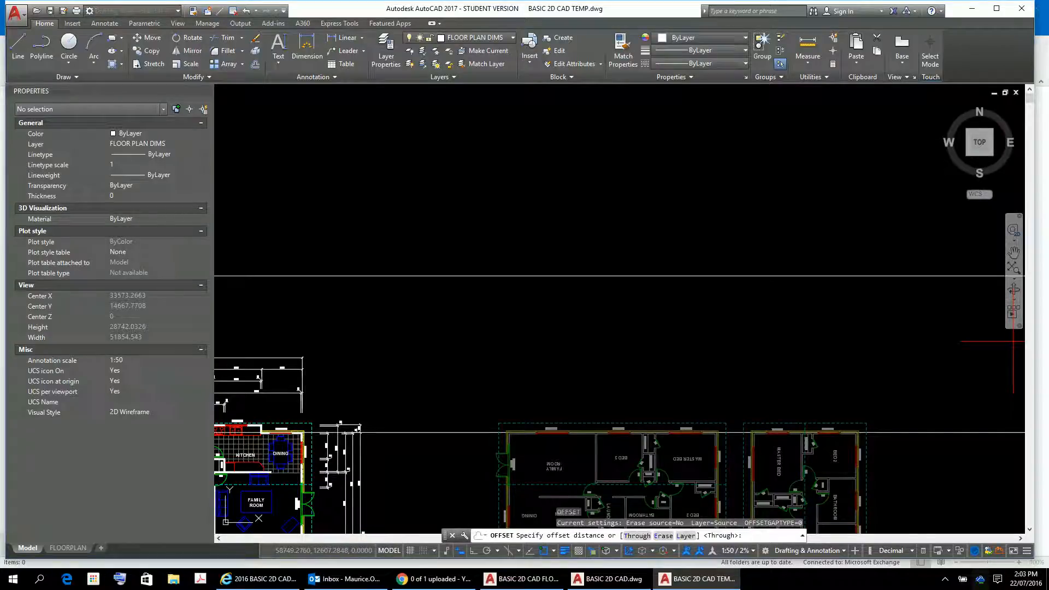
type("150")
key("Return")
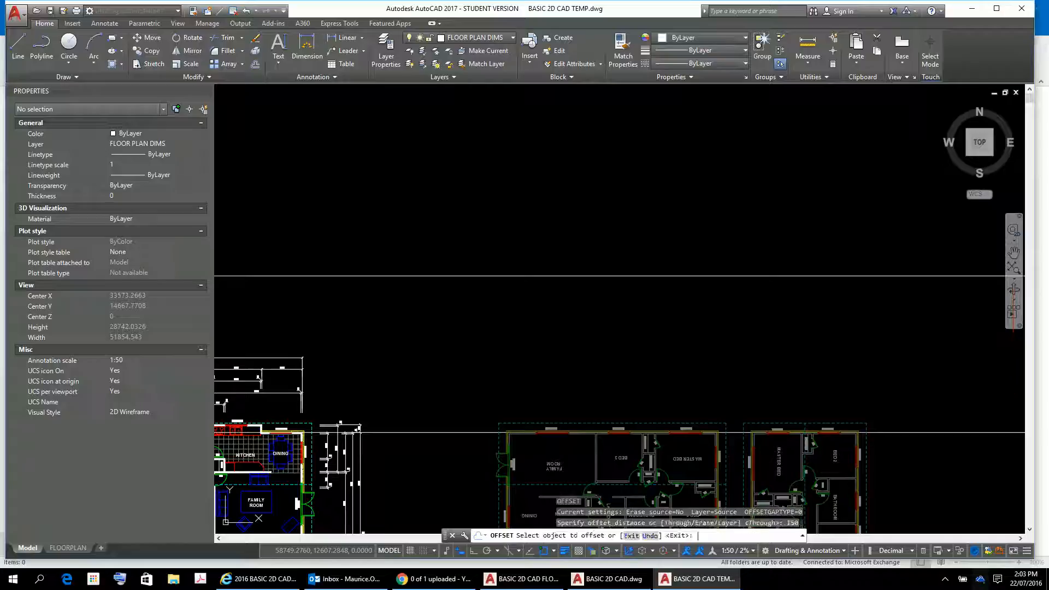
left_click(697, 277)
left_click(697, 252)
scroll(721, 303, "up", 4)
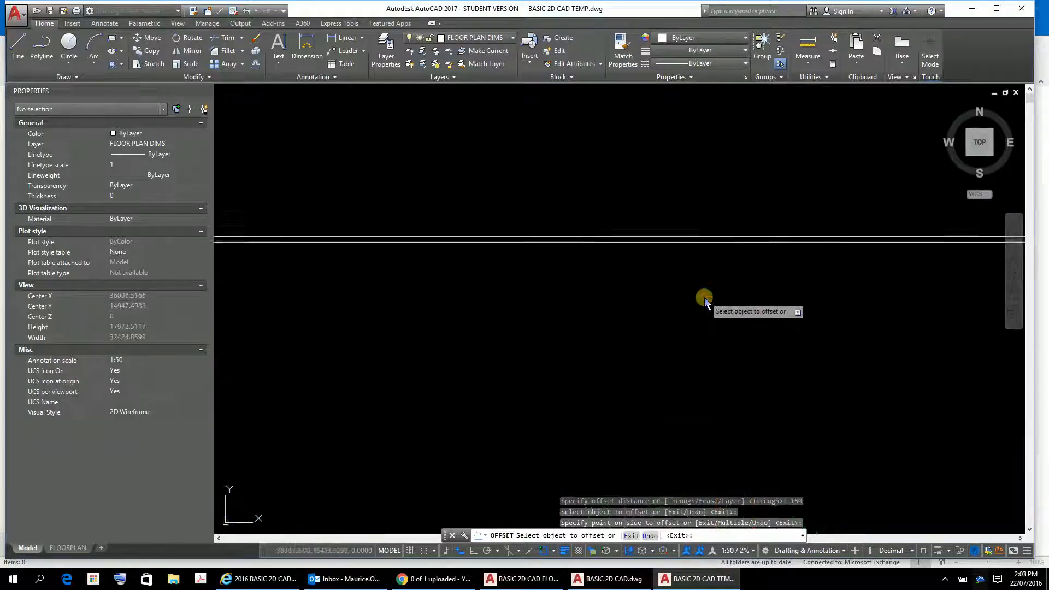
scroll(684, 257, "up", 5)
middle_click_drag(684, 258, 764, 487)
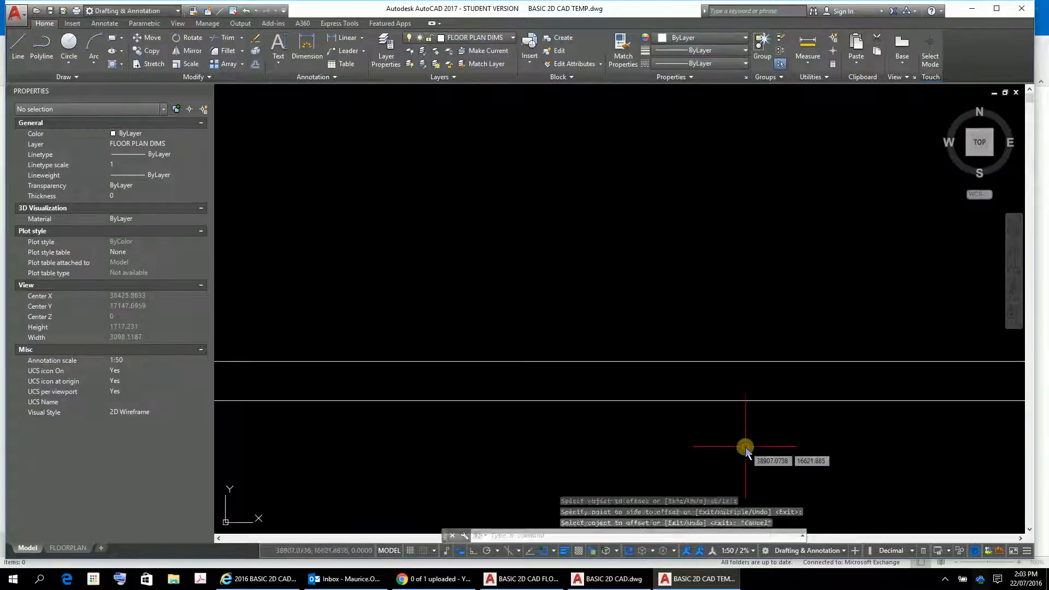
key("Escape")
key("Escape")
key("Escape")
Measure the vertical distance between the original construction line and its offset copy.
type("l")
key("Return")
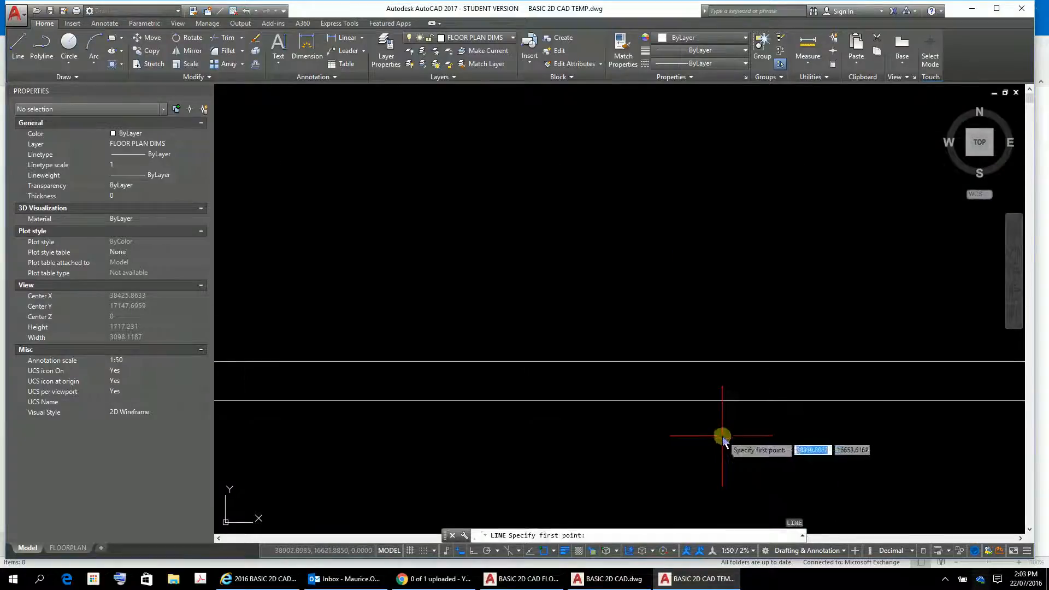
left_click(807, 47)
left_click(830, 360)
left_click(833, 402)
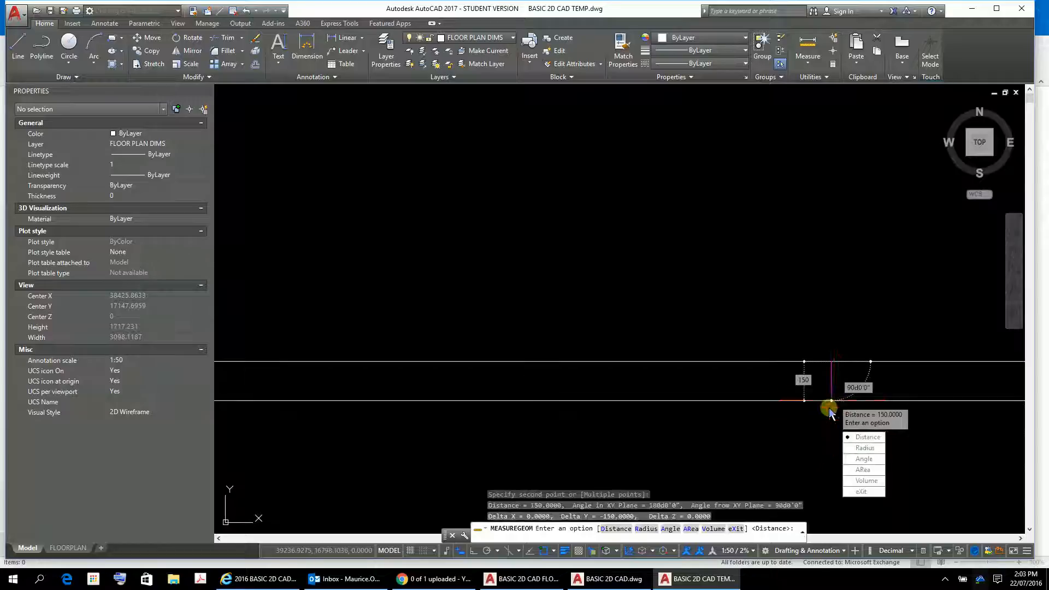
key("Escape")
key("Escape")
key("Escape")
Offset the upper of the two closely spaced construction lines by 2445 upward.
scroll(732, 306, "down", 5)
scroll(683, 445, "down", 3)
scroll(686, 445, "up", 5)
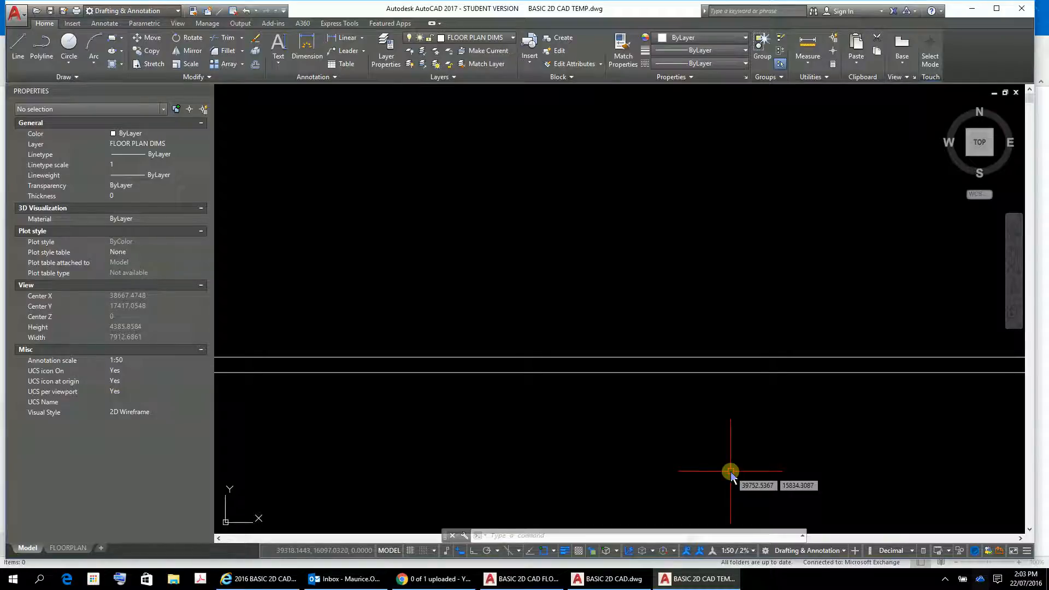
left_click(732, 471)
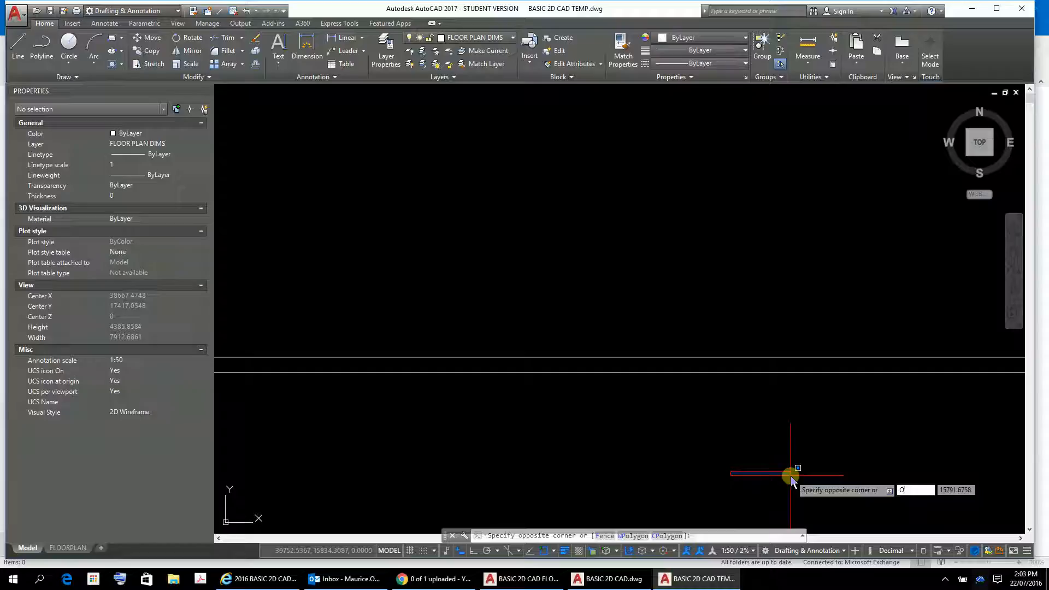
key("Return")
type("2")
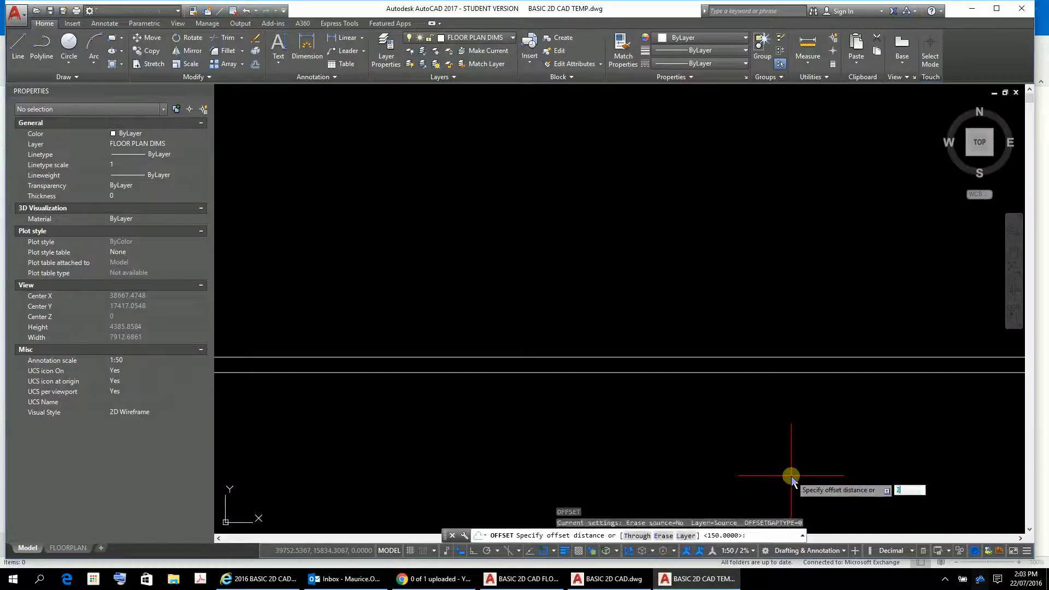
type("445")
key("Return")
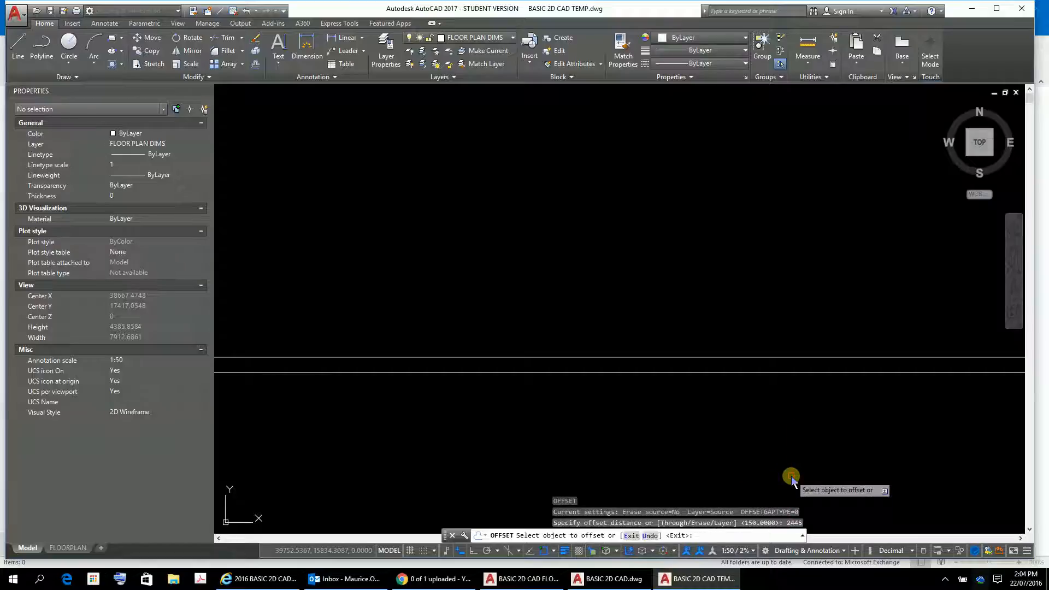
left_click(782, 359)
left_click(780, 317)
Examine the spacing of the horizontal construction lines and their position relative to the floor plans below, and end the Offset command.
scroll(710, 256, "down", 4)
scroll(683, 246, "down", 3)
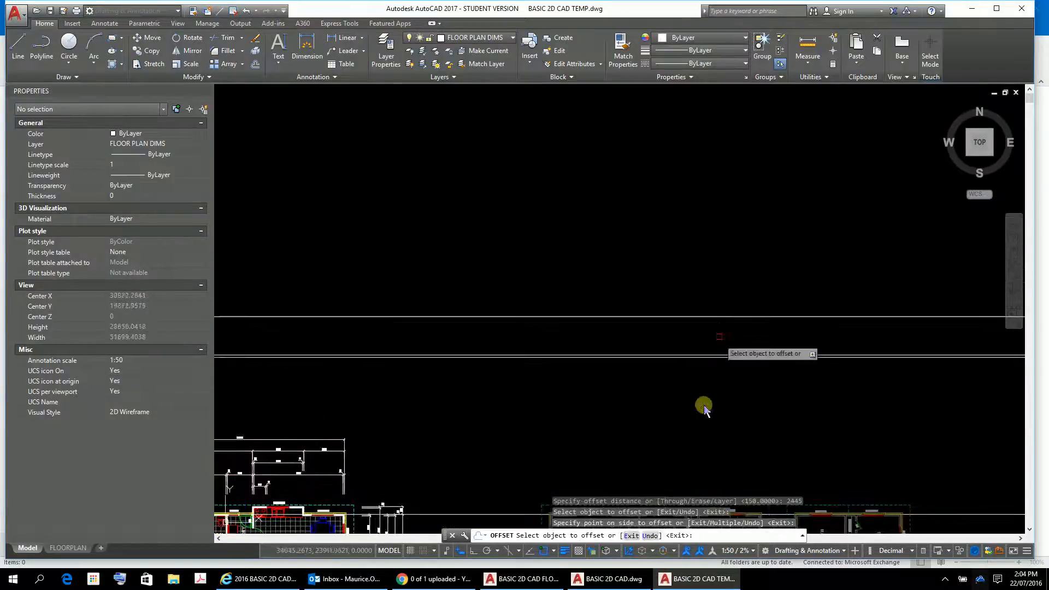
scroll(707, 426, "up", 4)
scroll(705, 424, "up", 3)
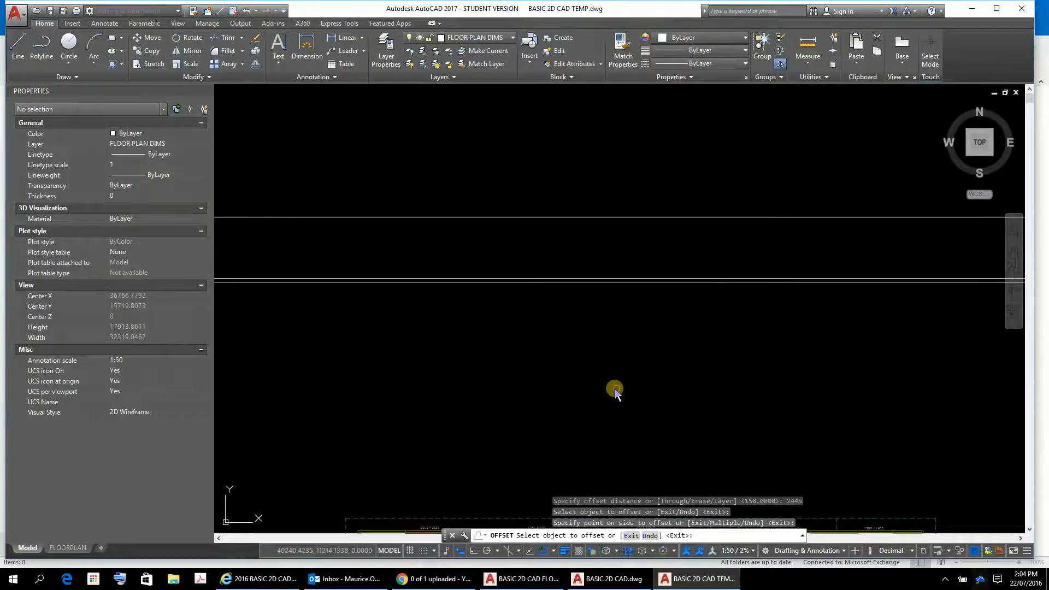
scroll(617, 398, "up", 2)
scroll(607, 407, "down", 2)
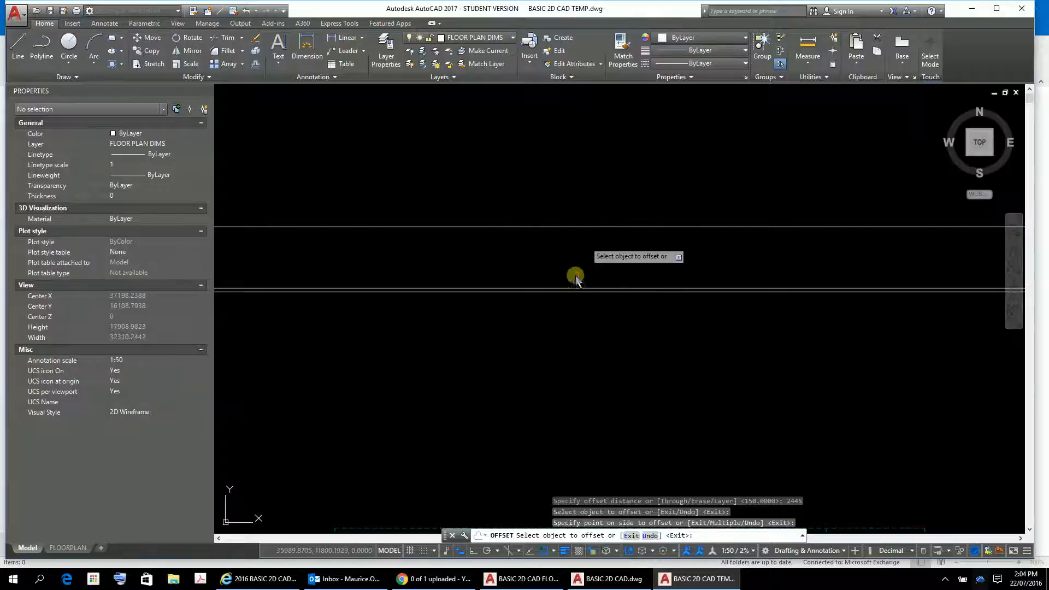
scroll(600, 295, "down", 8)
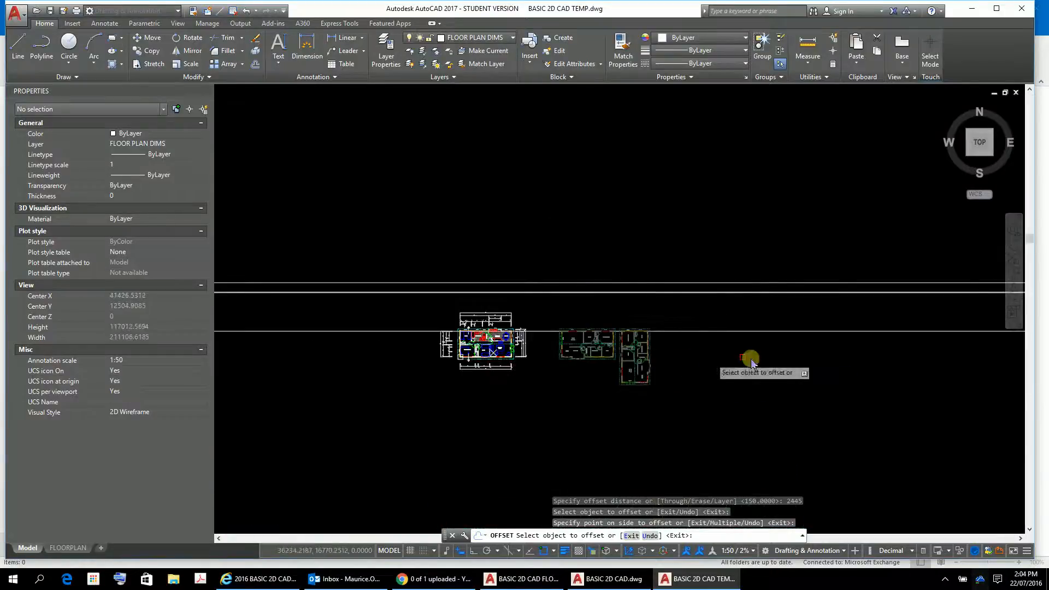
scroll(761, 341, "up", 2)
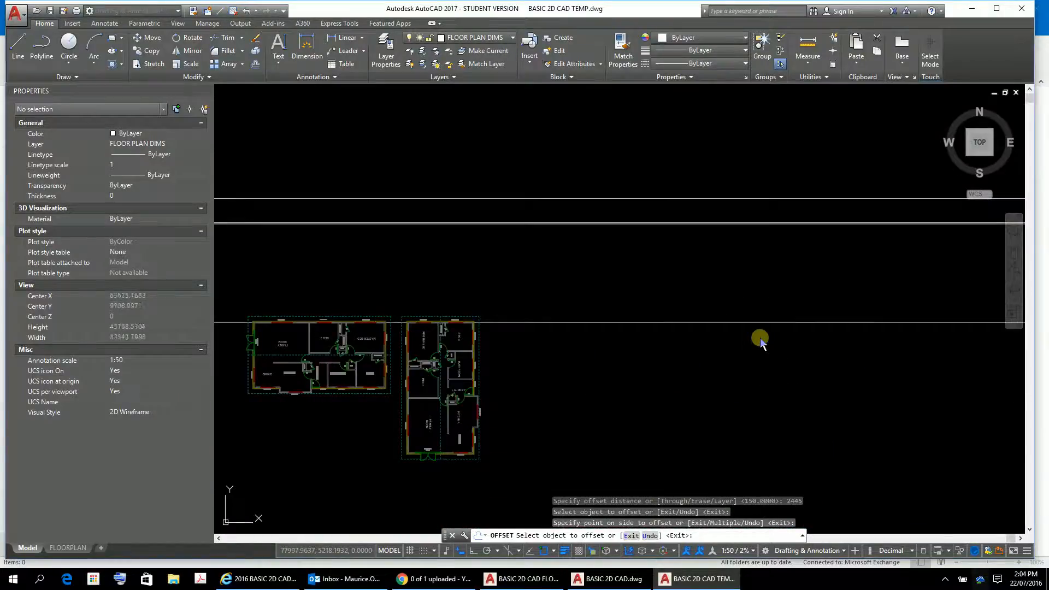
scroll(761, 341, "down", 6)
scroll(707, 248, "up", 10)
scroll(686, 235, "down", 4)
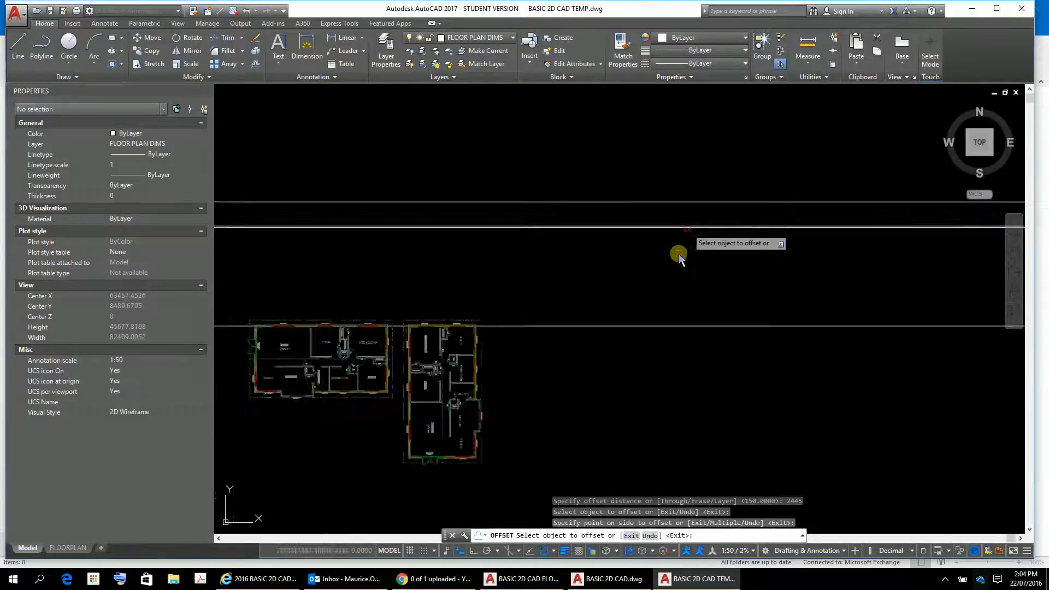
scroll(679, 257, "up", 1)
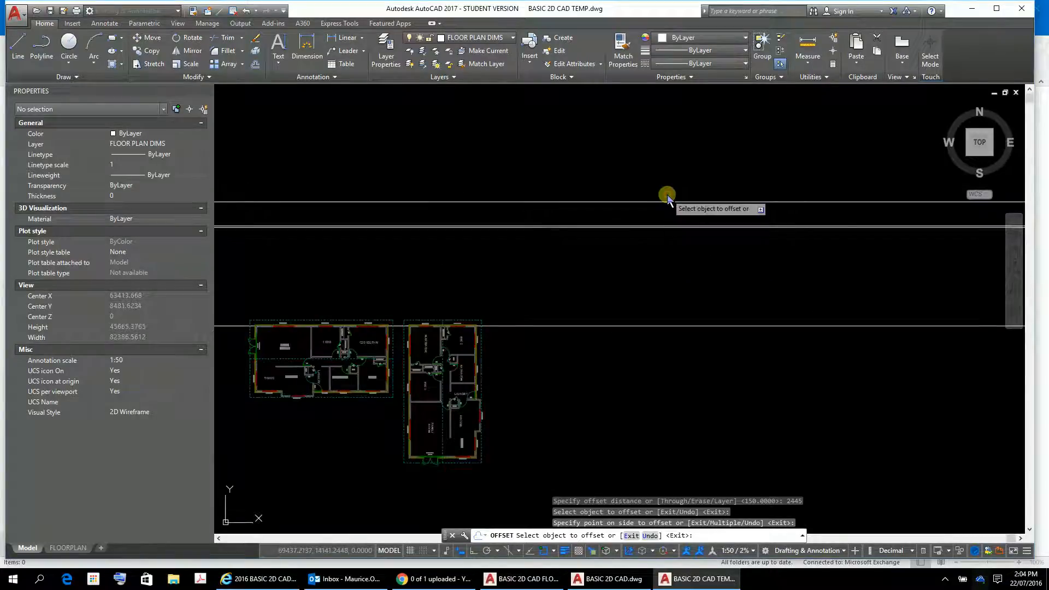
scroll(695, 230, "up", 8)
scroll(695, 230, "down", 4)
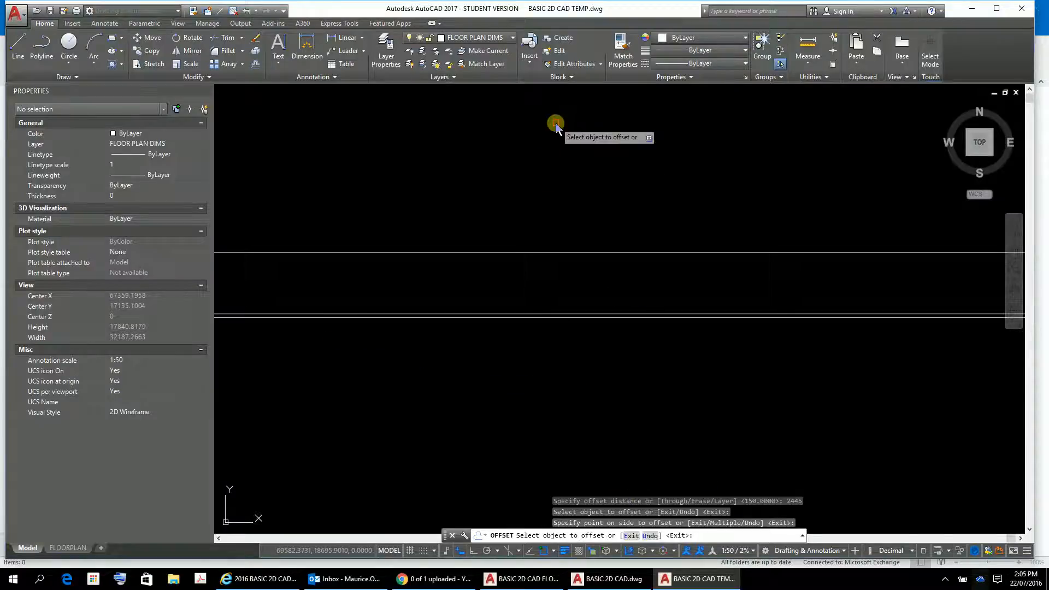
scroll(534, 359, "down", 6)
mouse_move(548, 423)
middle_mouse_down()
mouse_move(607, 281)
mouse_move(736, 322)
middle_mouse_up()
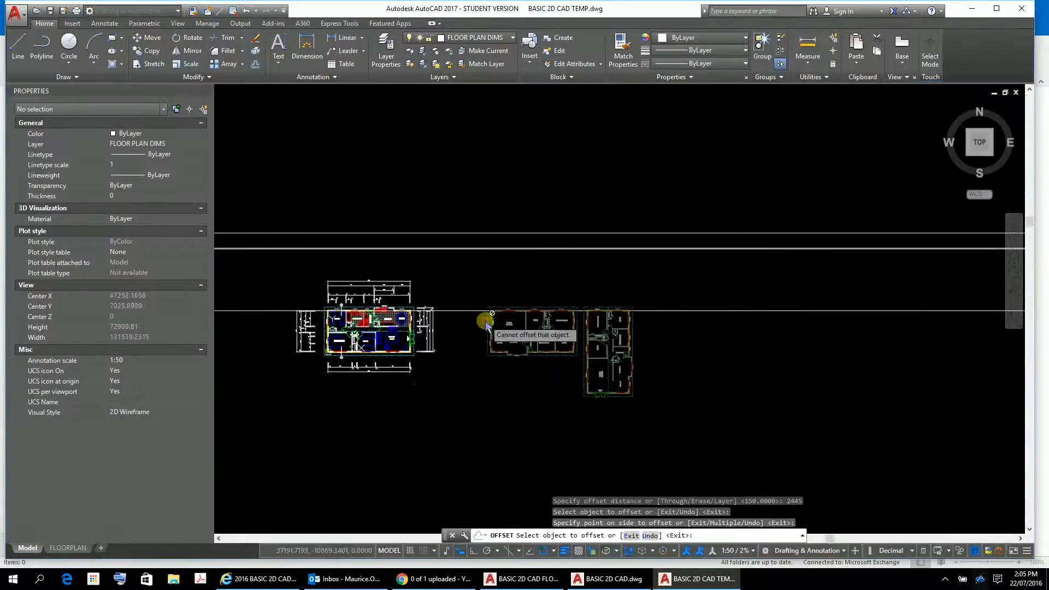
scroll(474, 307, "up", 6)
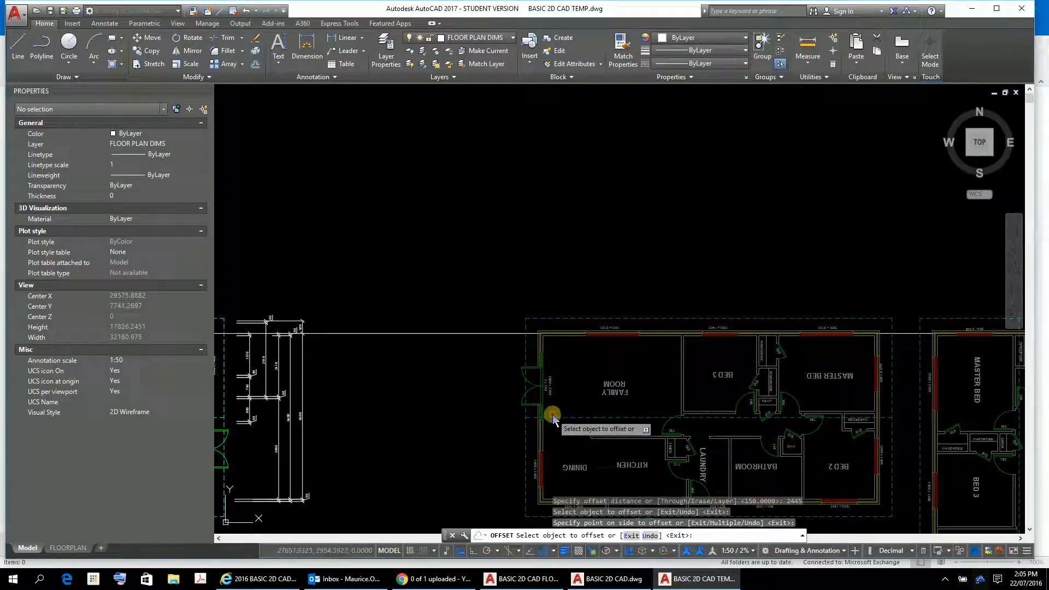
scroll(555, 362, "up", 2)
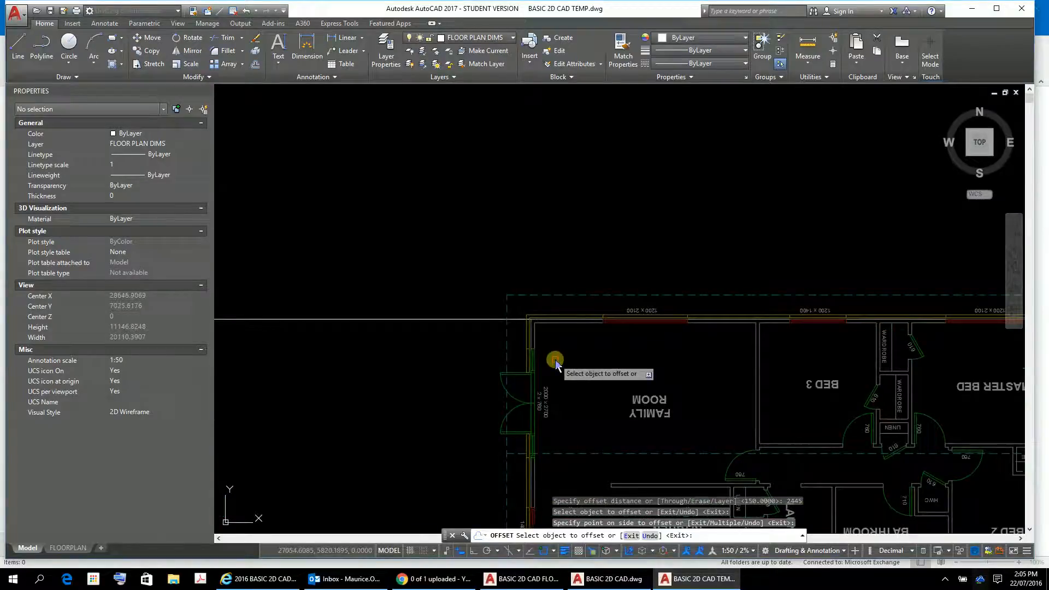
key("Escape")
key("Escape")
key("Escape")
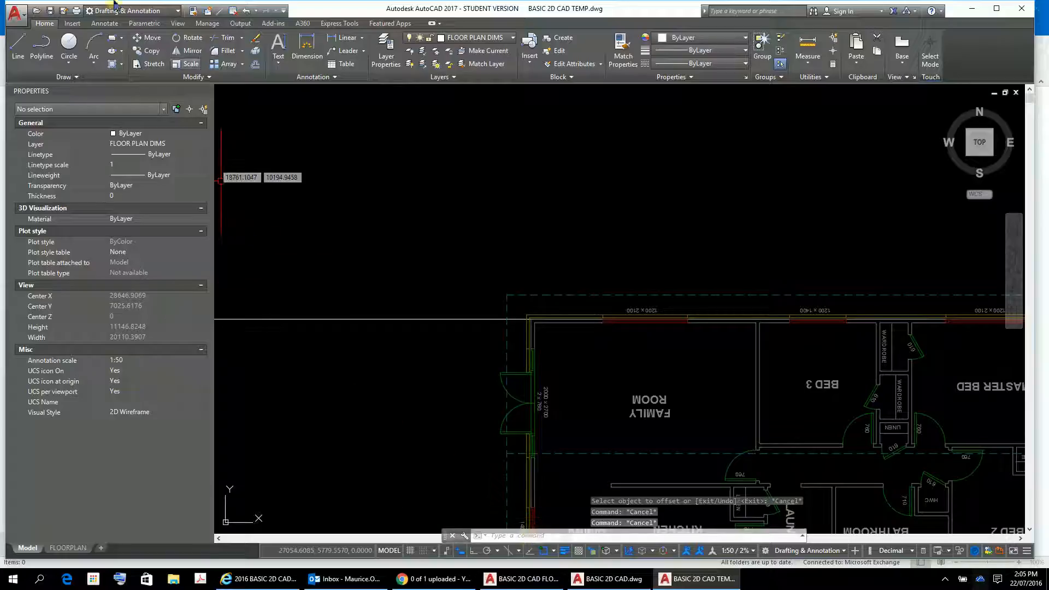
Draw a vertical ray upward with Ortho on, from where the dashed outline beside the family room corner meets the horizontal construction line.
left_click(74, 78)
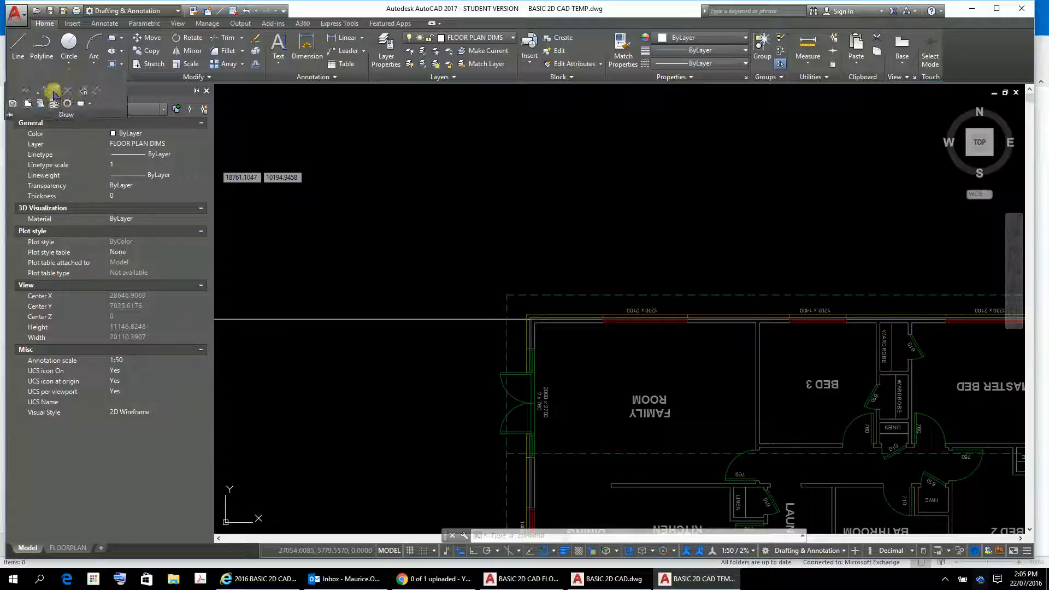
left_click(55, 91)
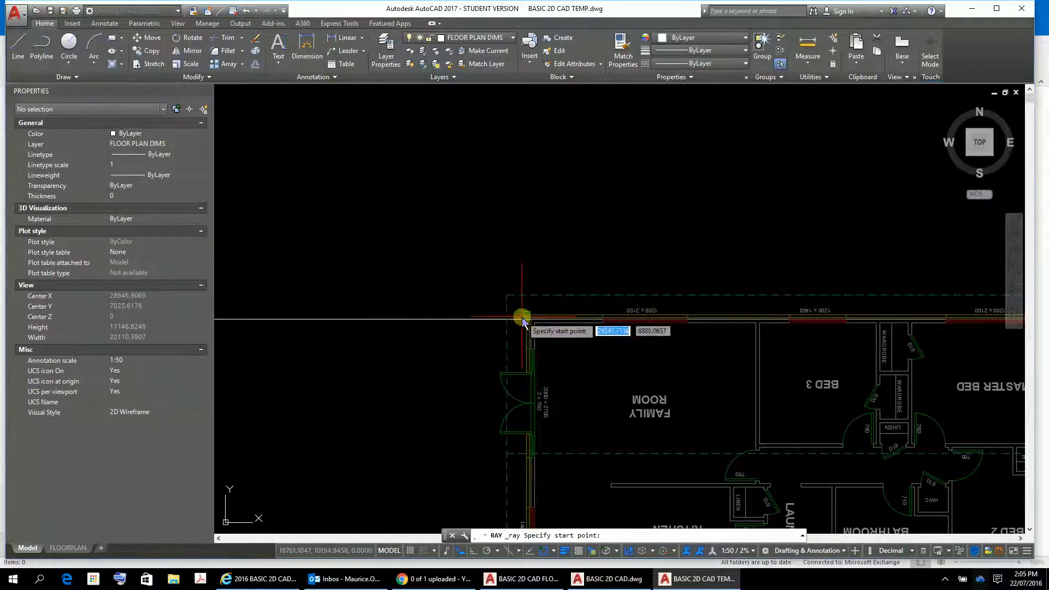
scroll(522, 322, "up", 4)
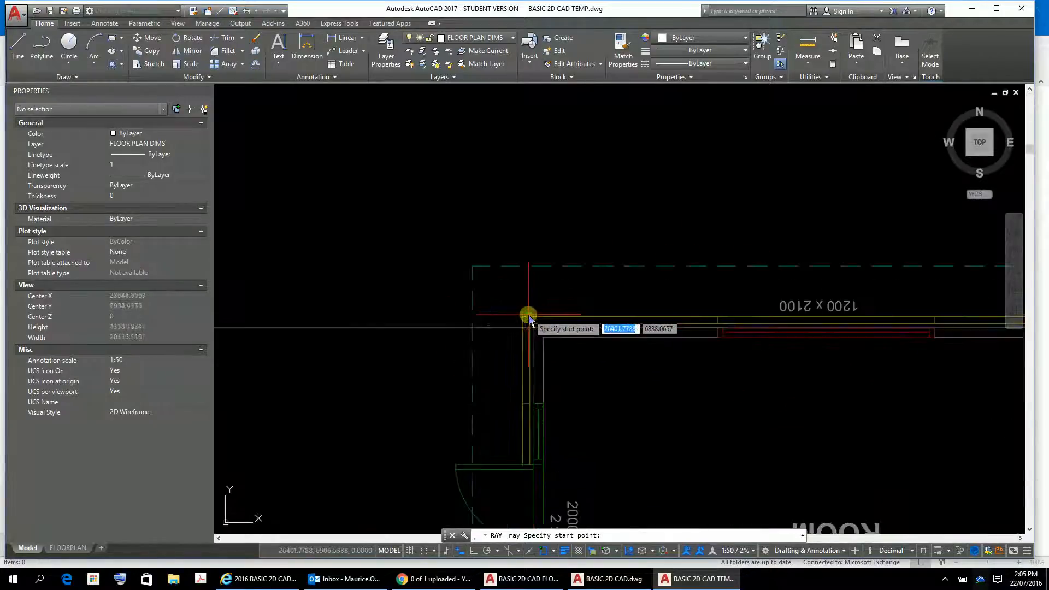
left_click(473, 329)
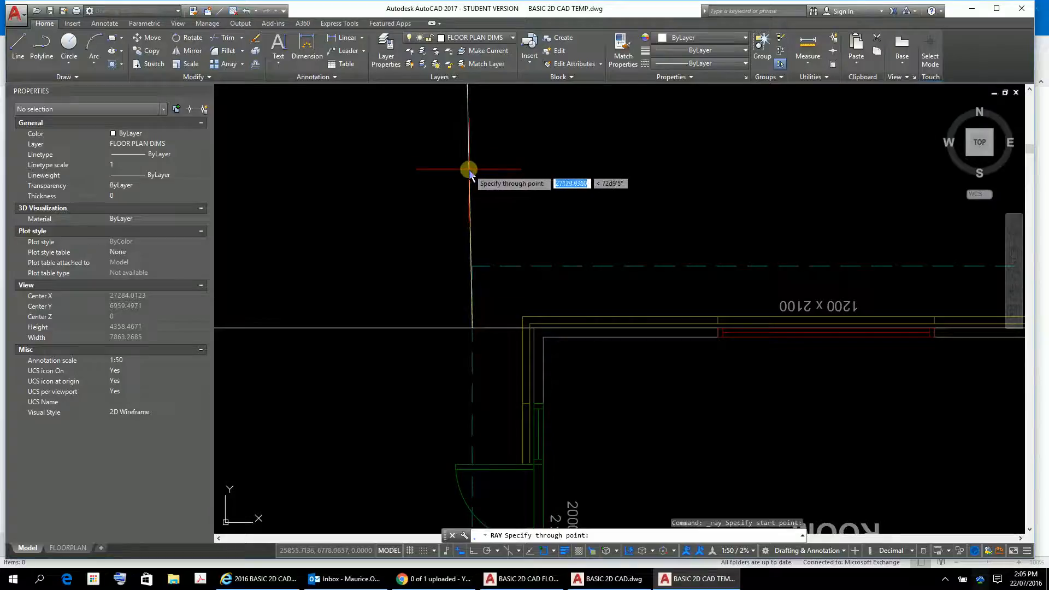
left_click(472, 552)
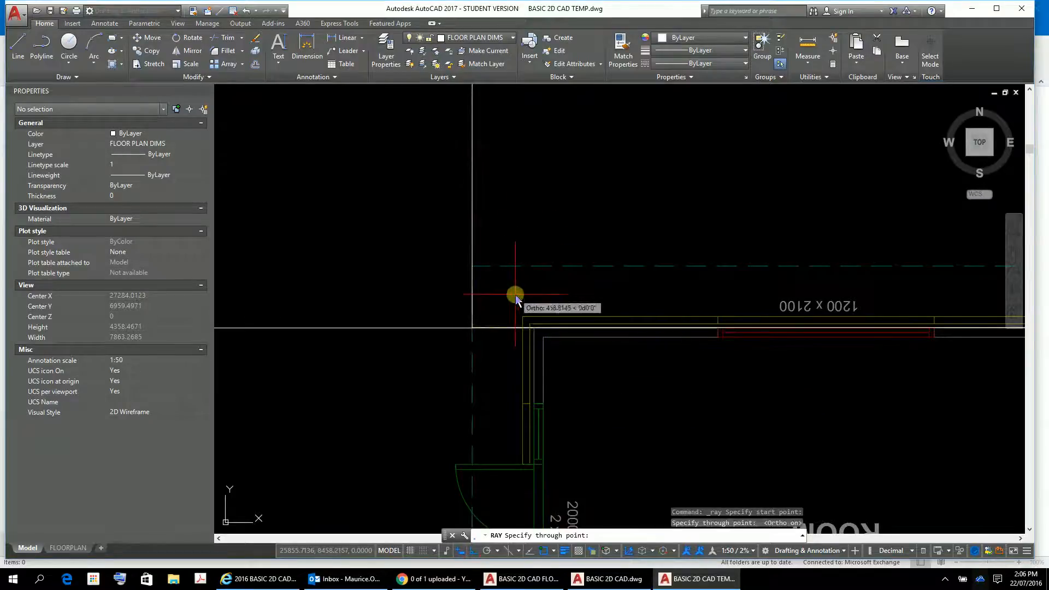
scroll(514, 295, "up", 4)
scroll(551, 325, "down", 2)
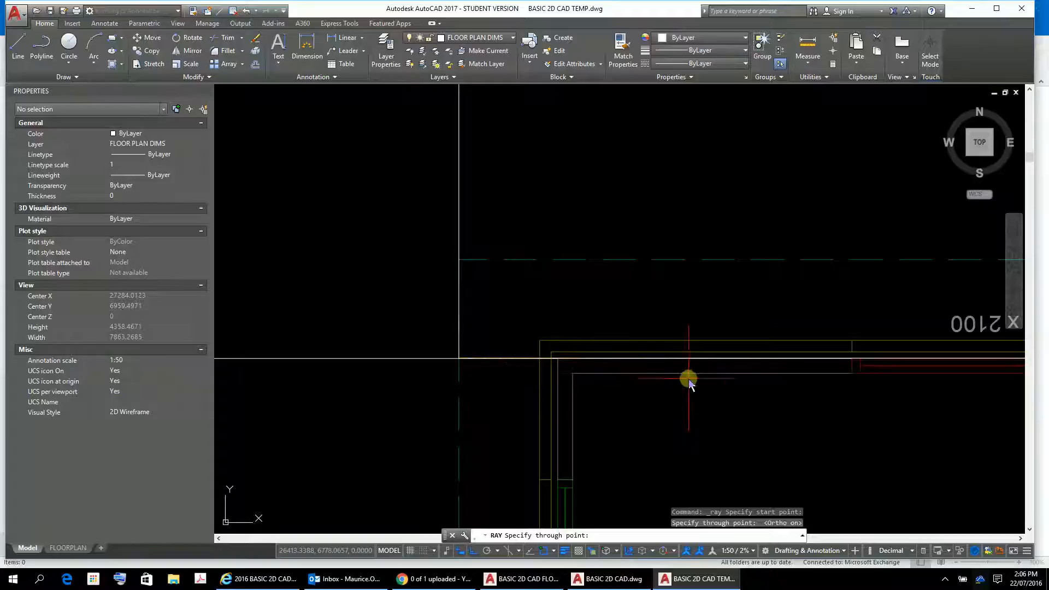
Copy the vertical ray from its base point to the family room's outer wall corner on the horizontal construction line.
key("Escape")
key("Escape")
key("Escape")
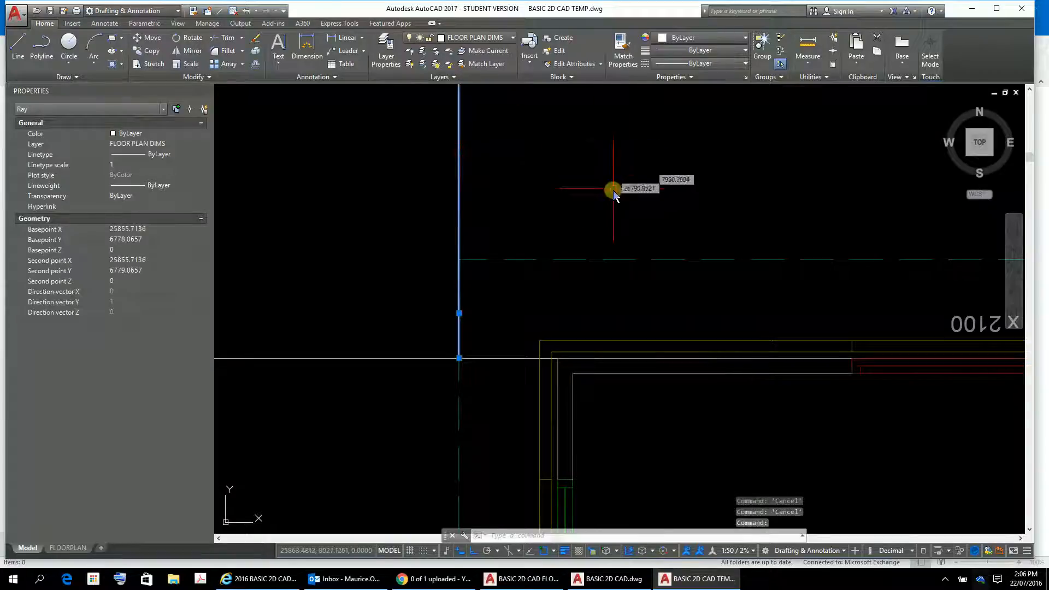
type("cp")
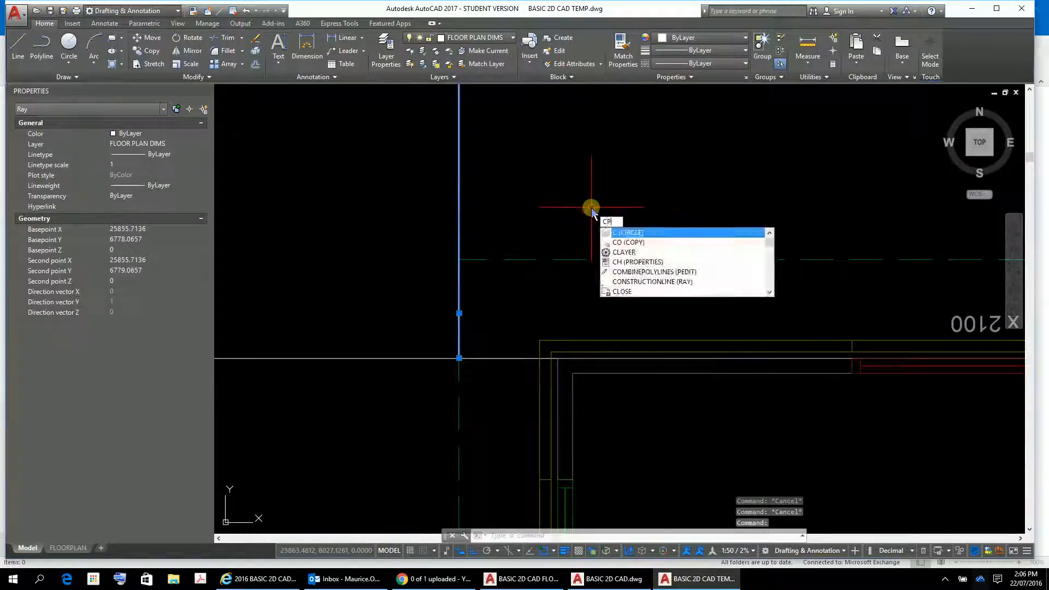
key("Return")
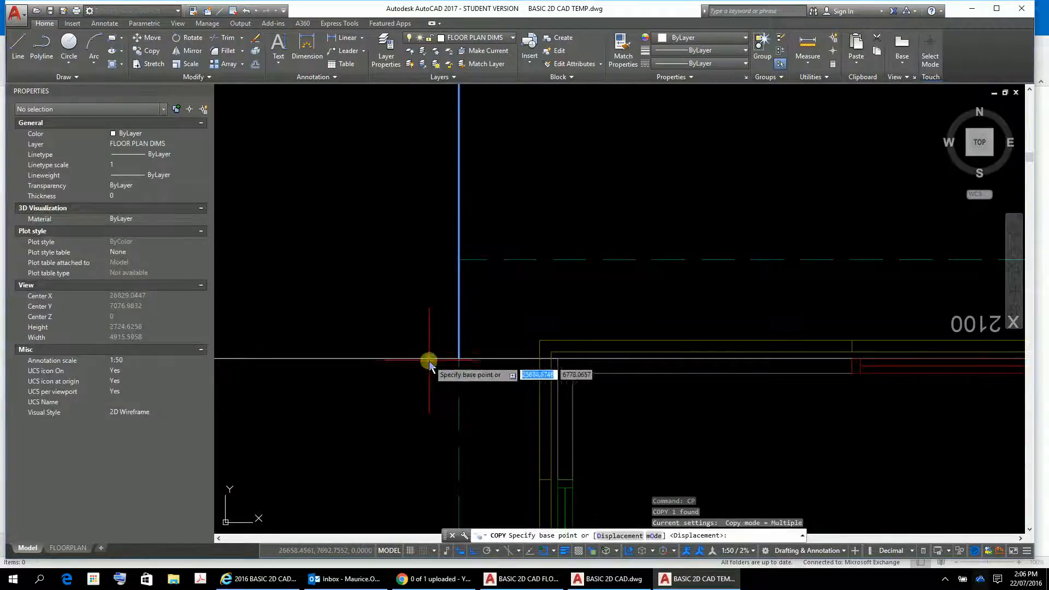
left_click(458, 359)
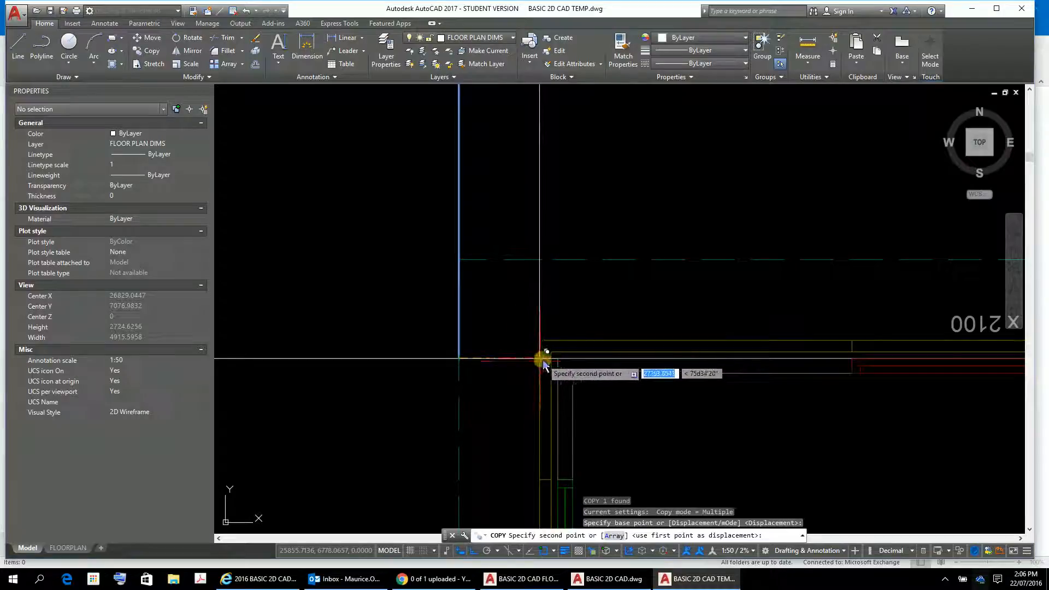
left_click(543, 360)
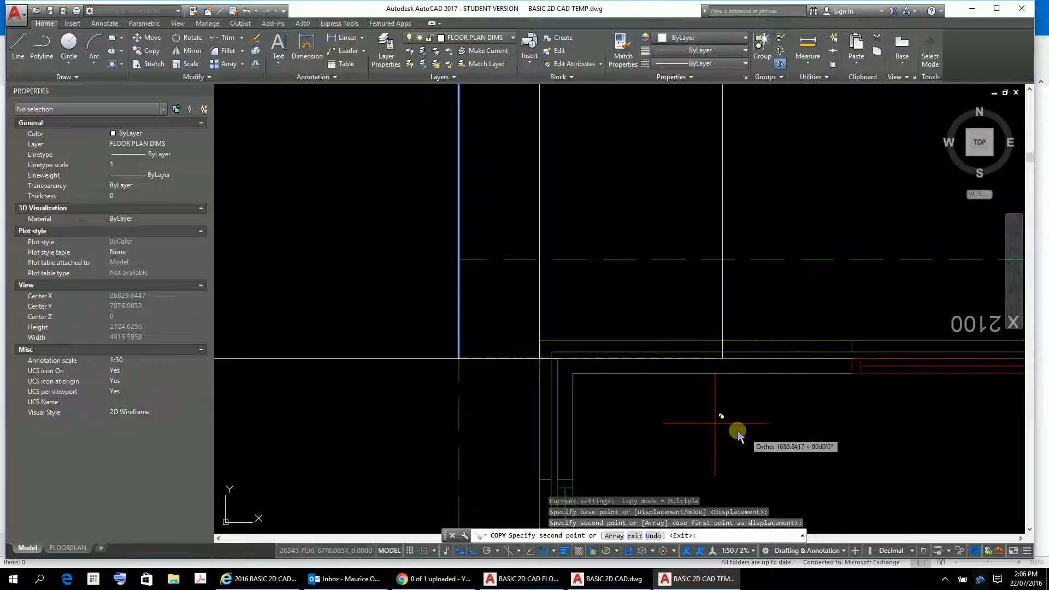
Copy the ray to both edges of the family room's 1200 x 2100 window.
scroll(763, 459, "down", 1)
scroll(616, 450, "up", 3)
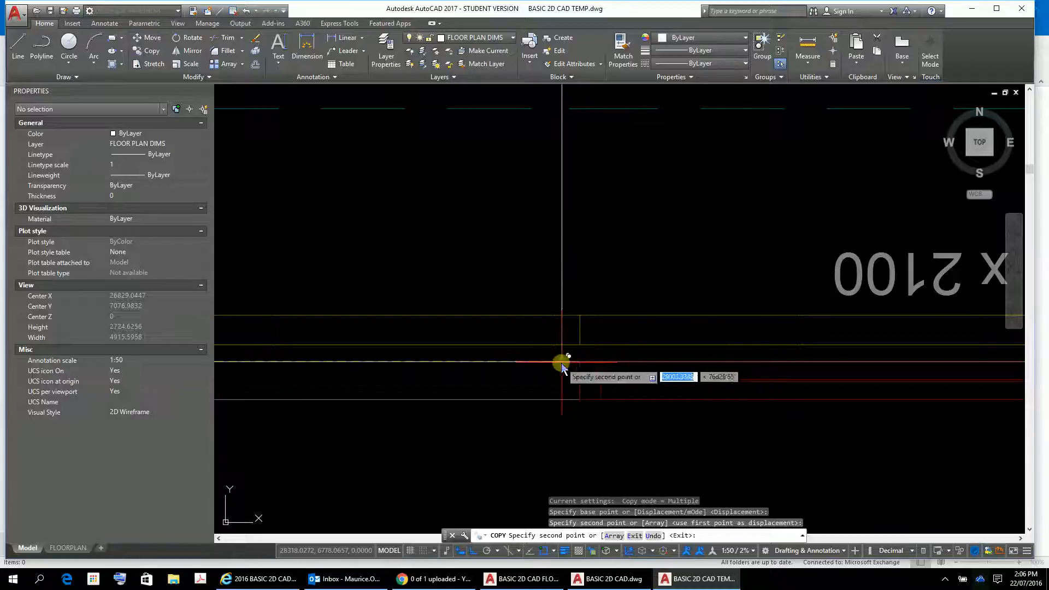
left_click(580, 365)
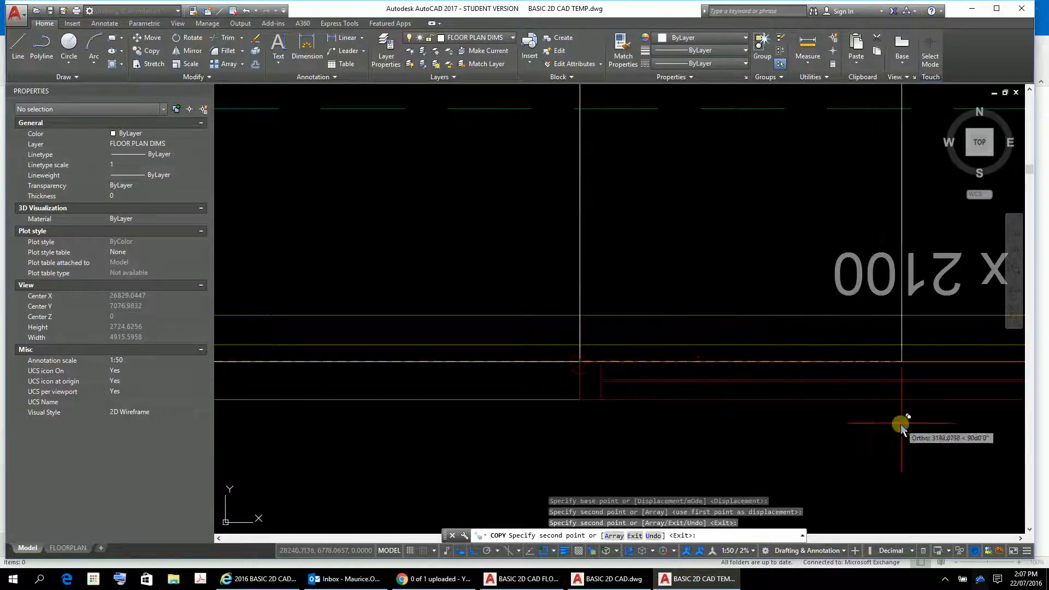
scroll(933, 432, "down", 3)
mouse_move(932, 432)
middle_mouse_down()
mouse_move(674, 372)
mouse_move(368, 421)
middle_mouse_up()
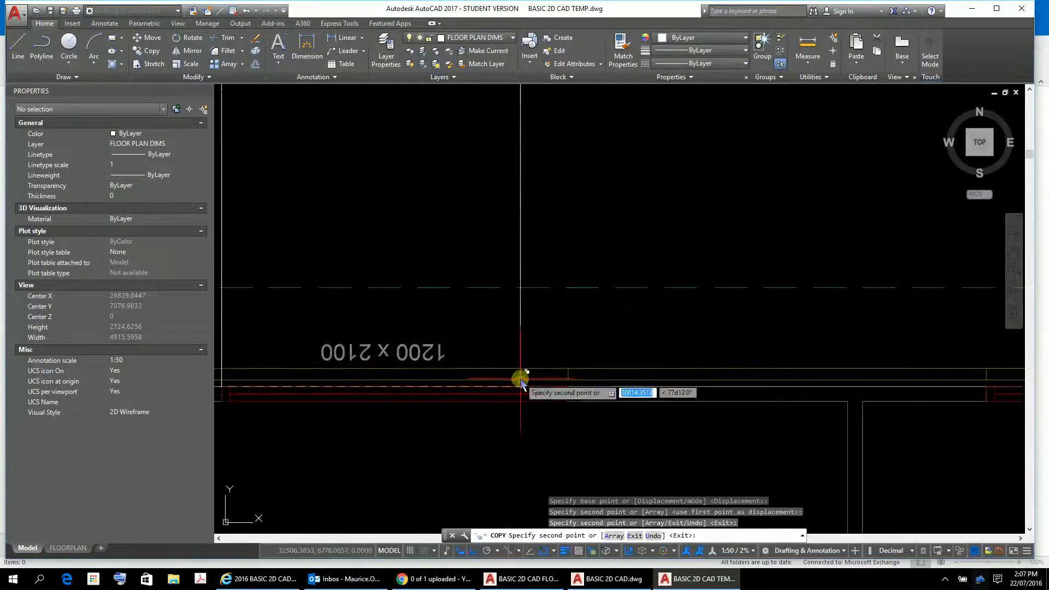
scroll(586, 391, "up", 3)
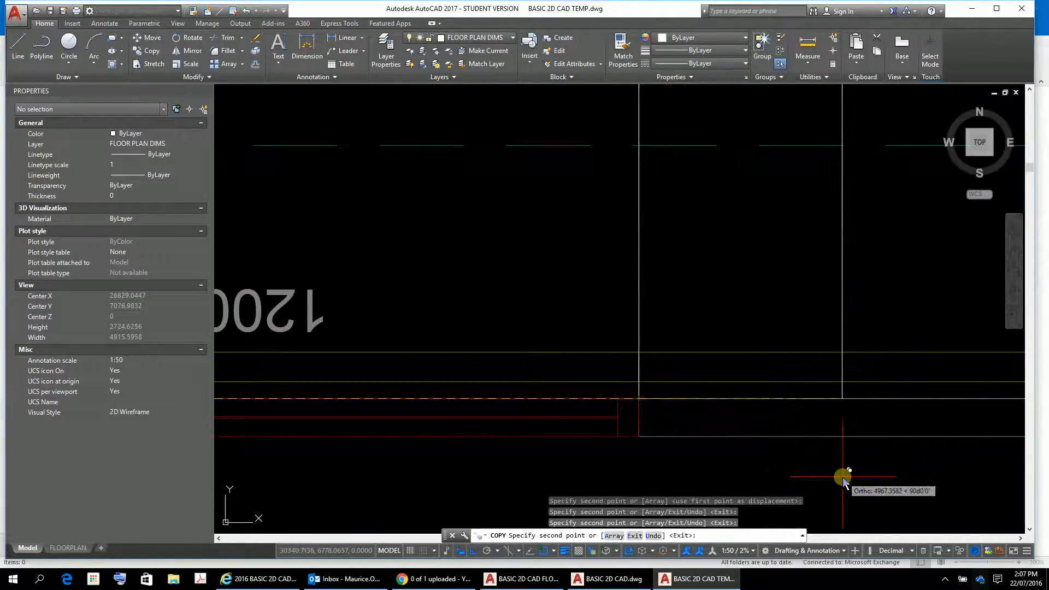
Copy the ray to the near edge of the Bed 3 1200 x 1400 window and end the Copy command.
scroll(843, 478, "down", 3)
mouse_move(891, 492)
middle_mouse_down()
mouse_move(511, 422)
mouse_move(480, 398)
middle_mouse_up()
middle_click_drag(792, 430, 651, 399)
scroll(638, 369, "up", 3)
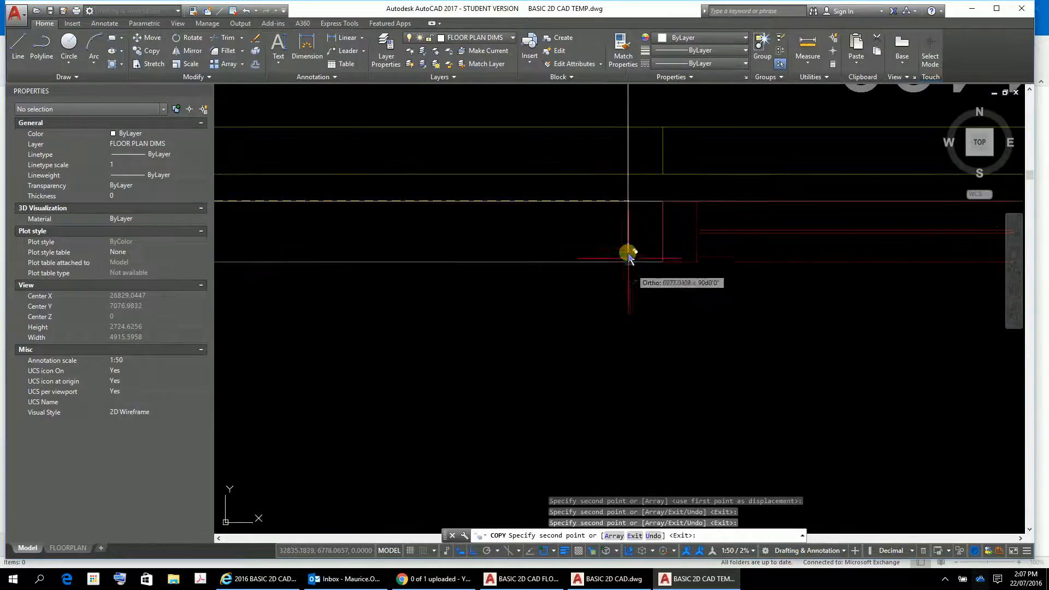
left_click(663, 203)
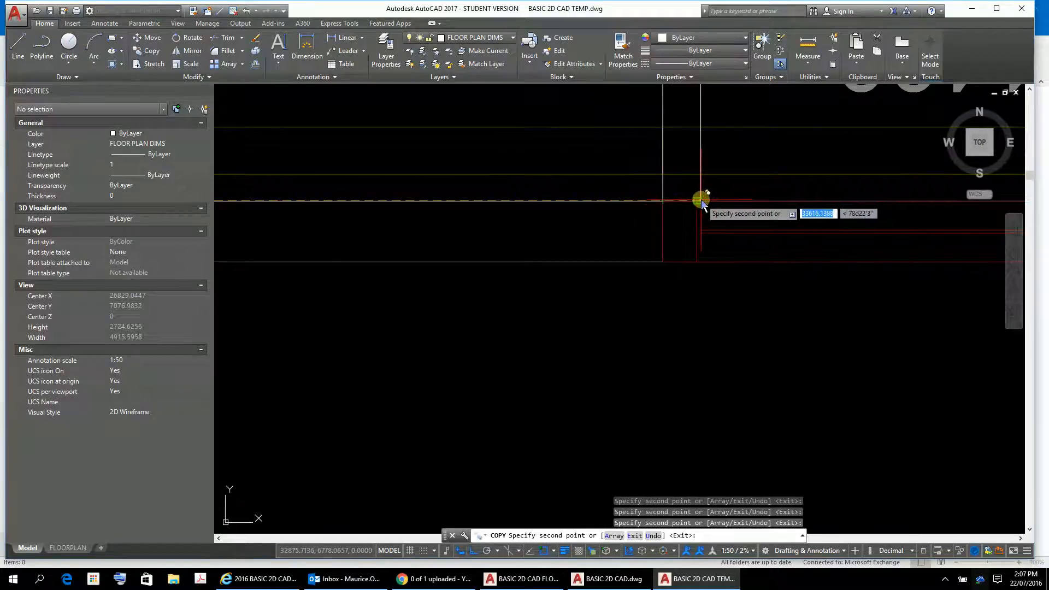
scroll(743, 327, "down", 5)
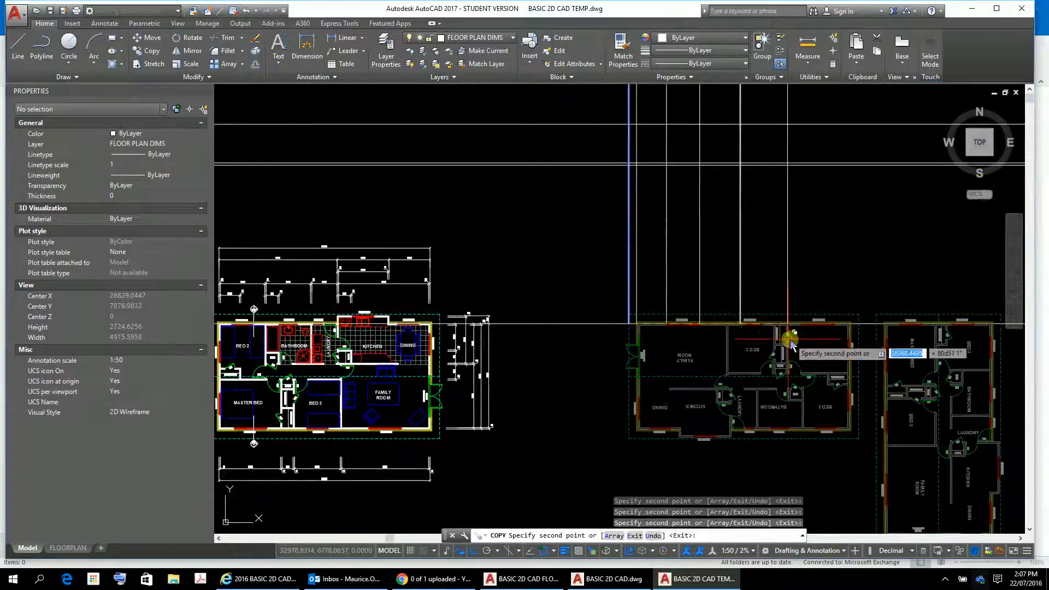
scroll(790, 341, "up", 5)
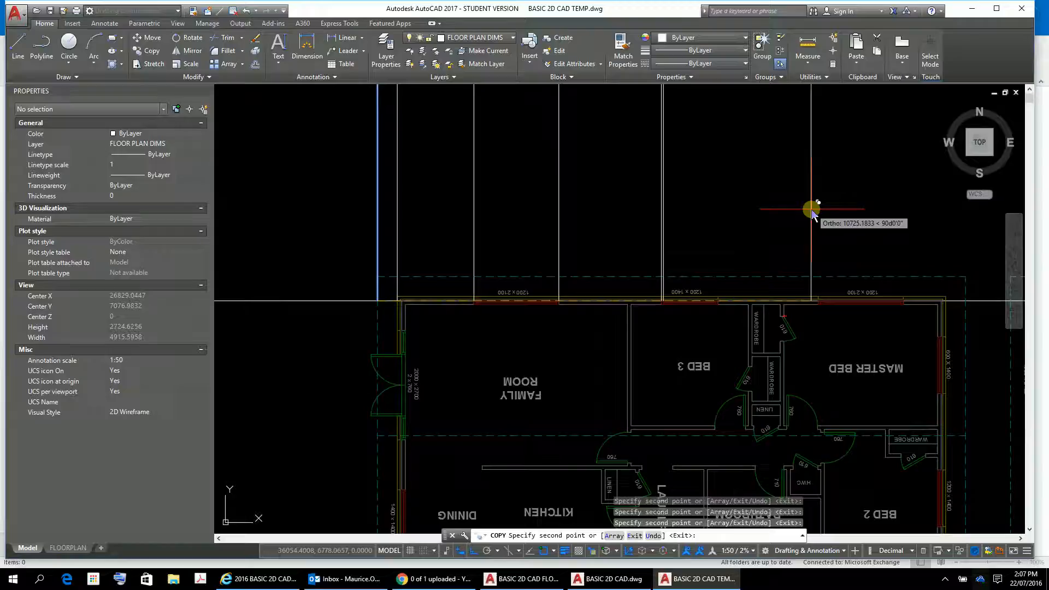
key("Escape")
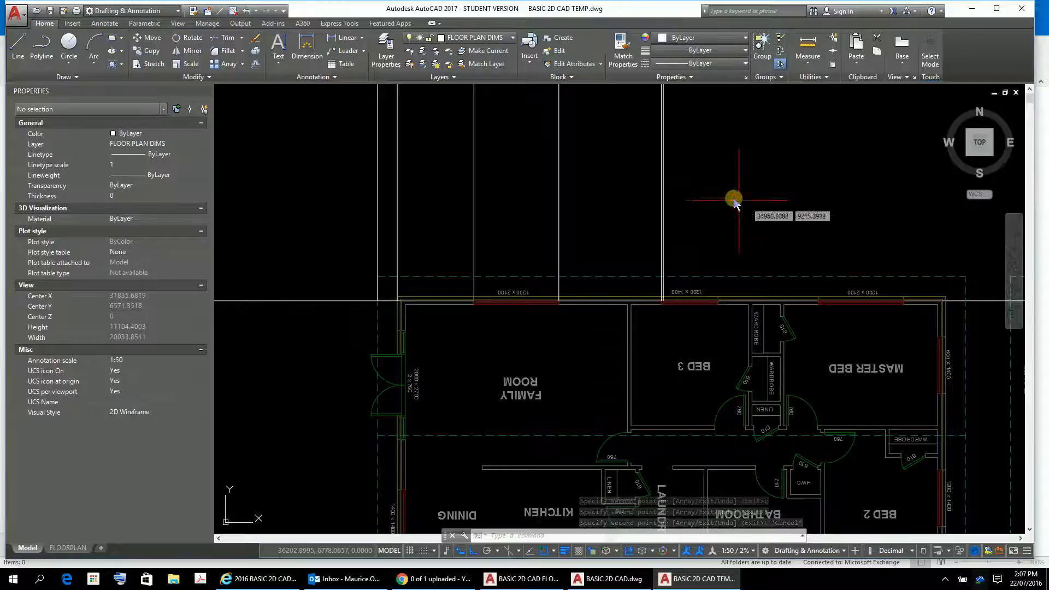
Erase the four ray copies at the family room and Bed 3 windows.
left_click(714, 173)
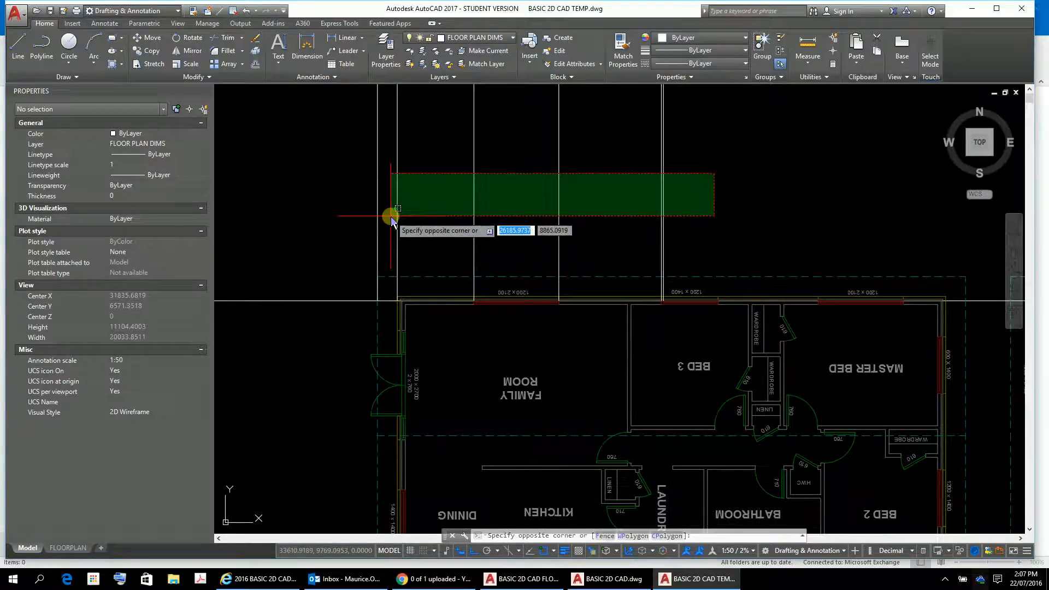
left_click(449, 215)
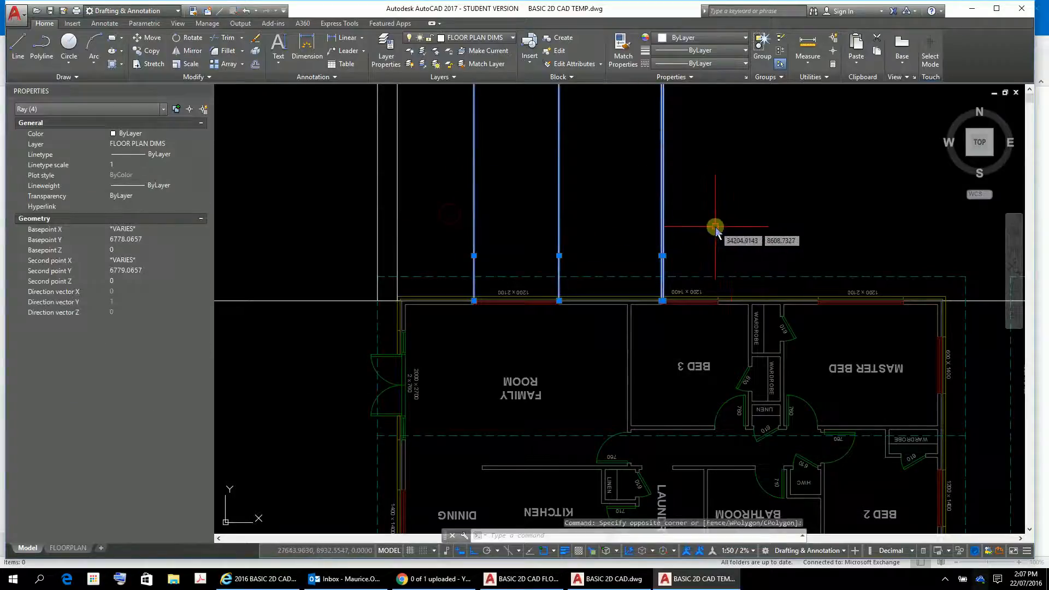
key("Delete")
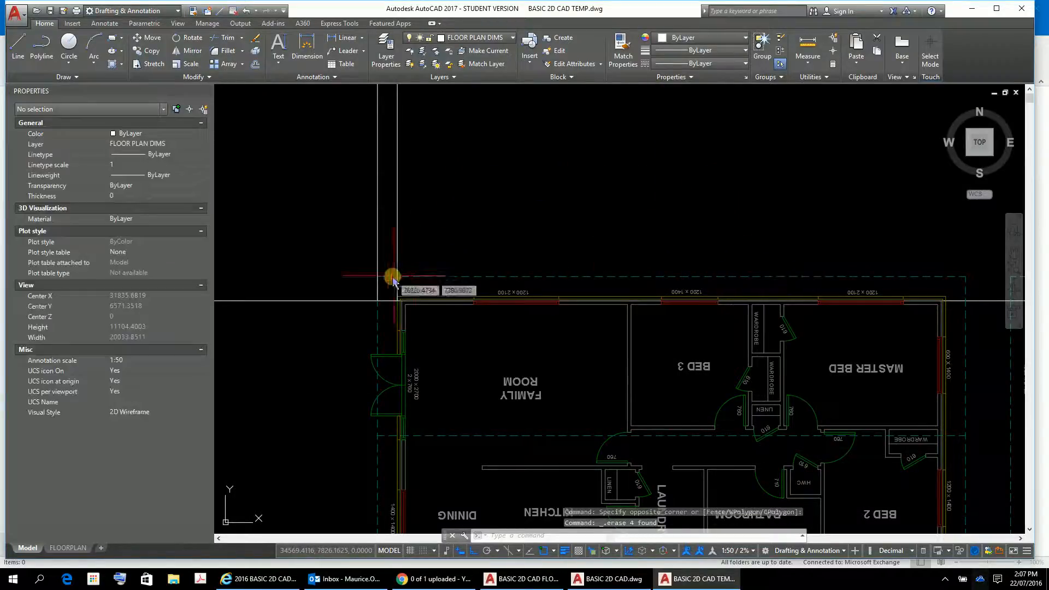
Examine the windows, walls and dashed outline along the dining and kitchen side of the rotated floor plan.
scroll(491, 326, "down", 4)
middle_click_drag(490, 323, 485, 197)
scroll(475, 234, "up", 6)
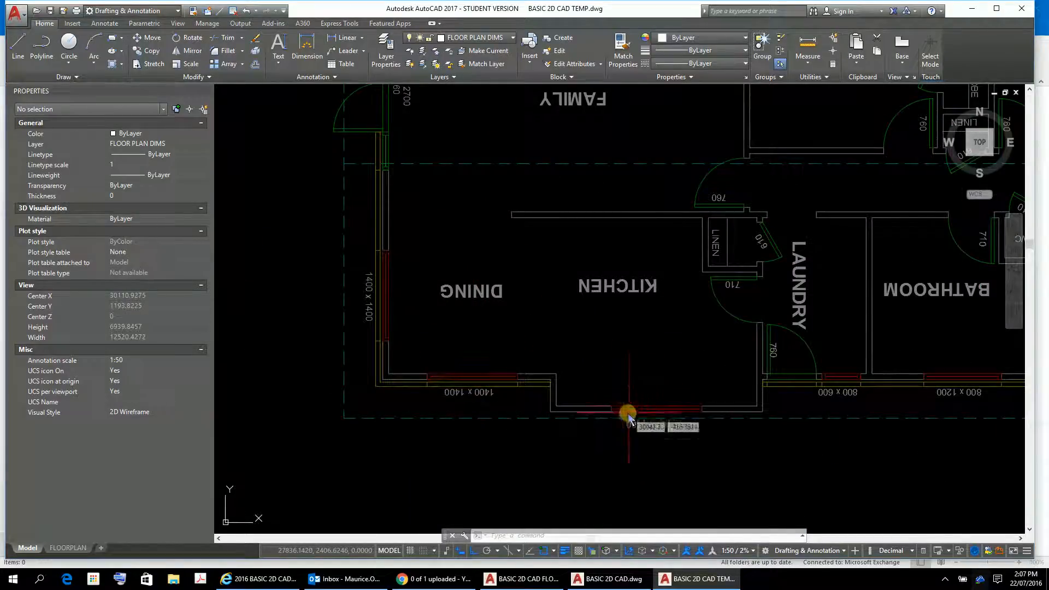
left_click(674, 109)
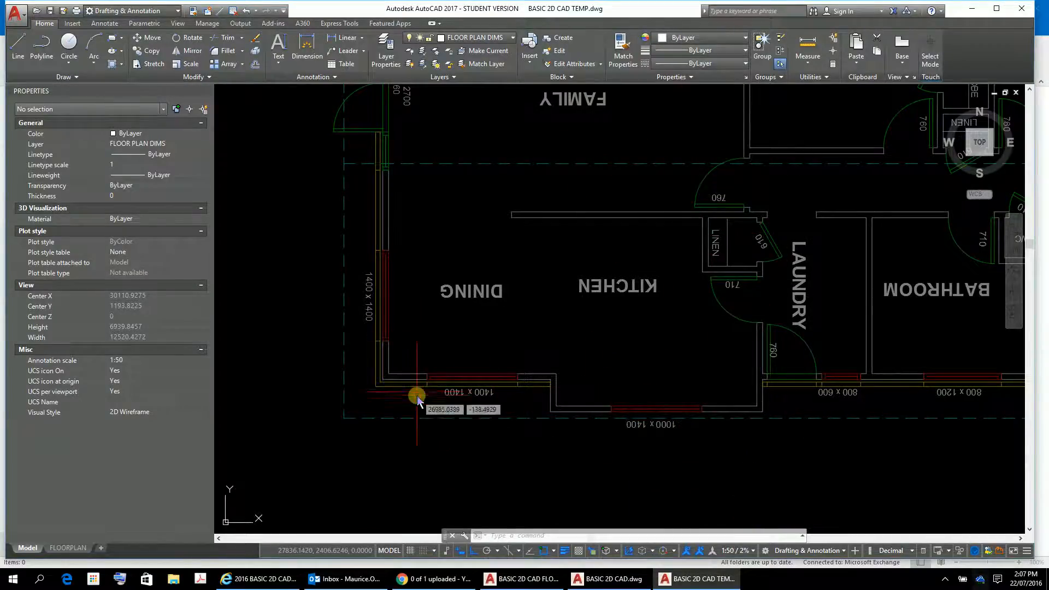
scroll(387, 189, "down", 2)
scroll(387, 189, "up", 2)
scroll(387, 189, "down", 4)
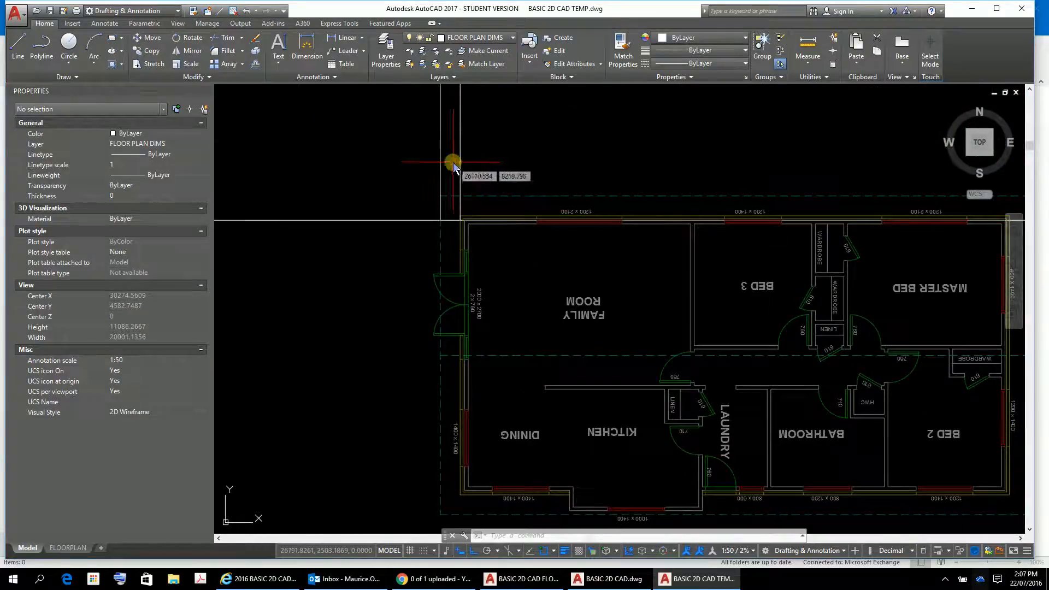
Move both vertical rays straight down so the outer ray starts at the dashed outline's corner below the dining room.
left_click(461, 162)
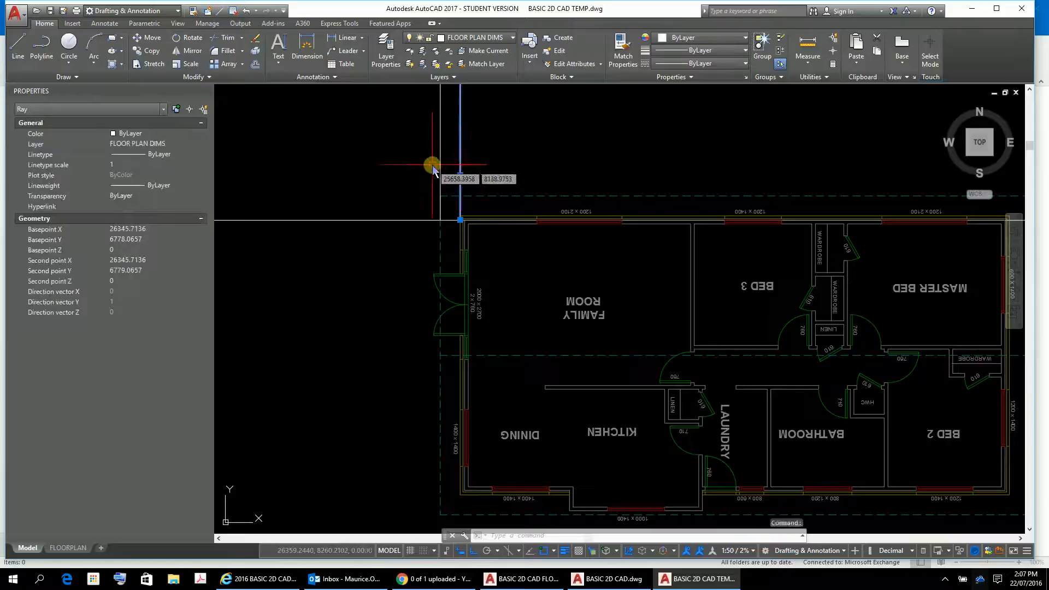
left_click(440, 163)
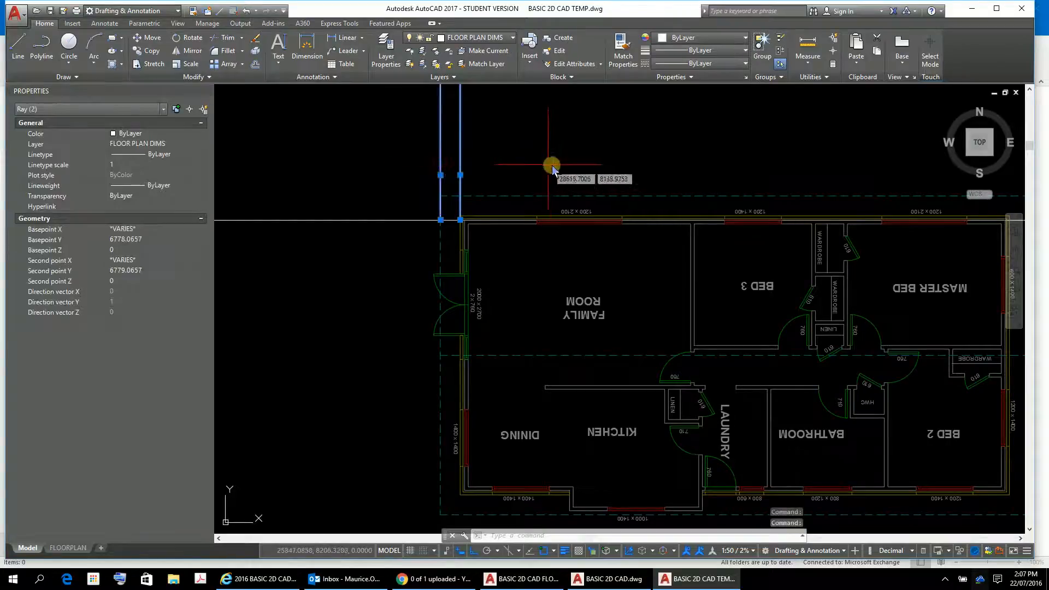
right_click(539, 134)
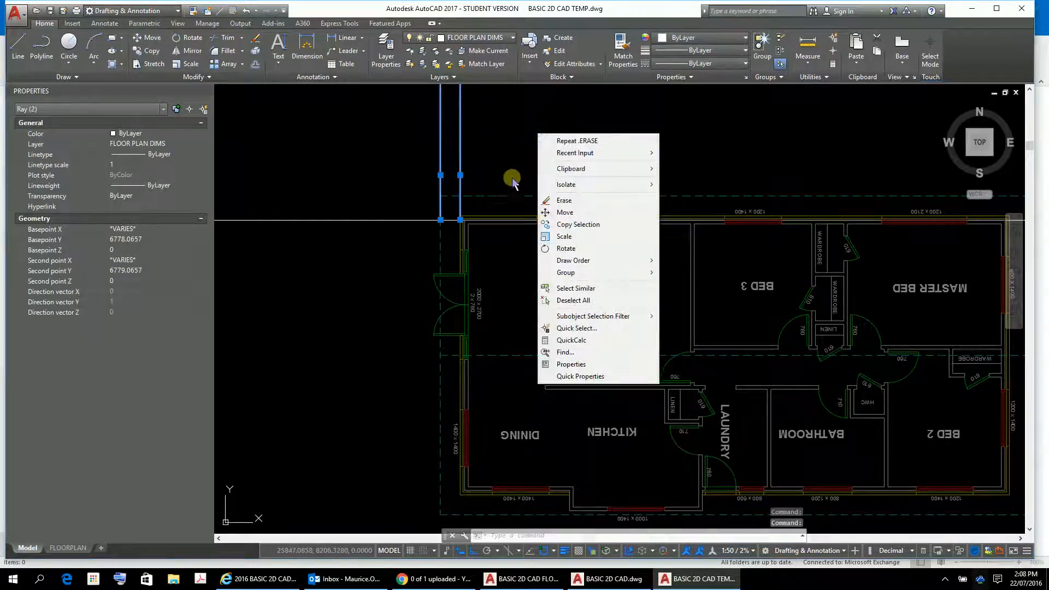
left_click(565, 212)
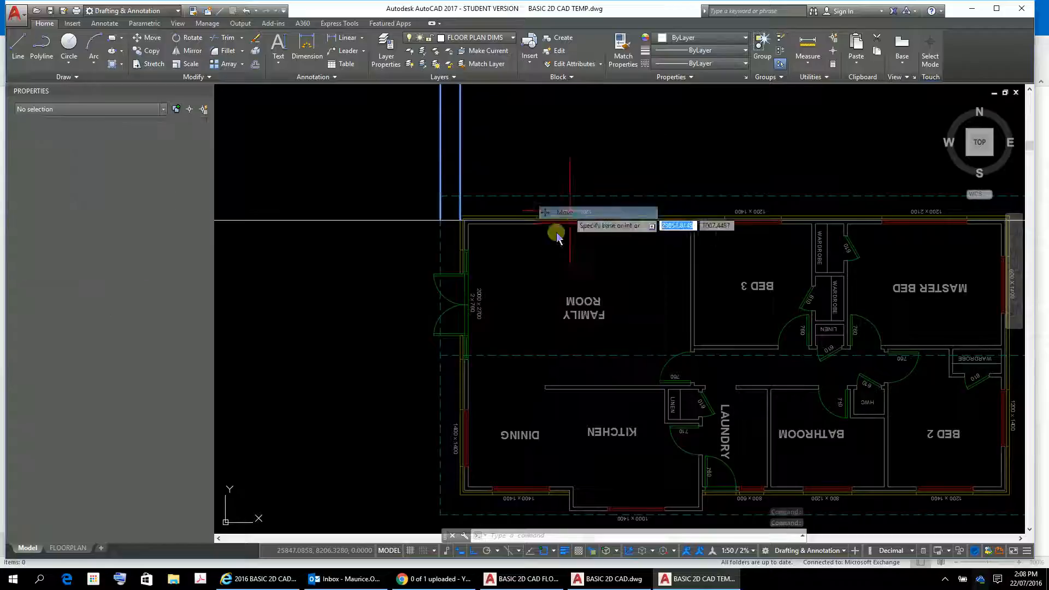
left_click(440, 221)
scroll(447, 323, "down", 3)
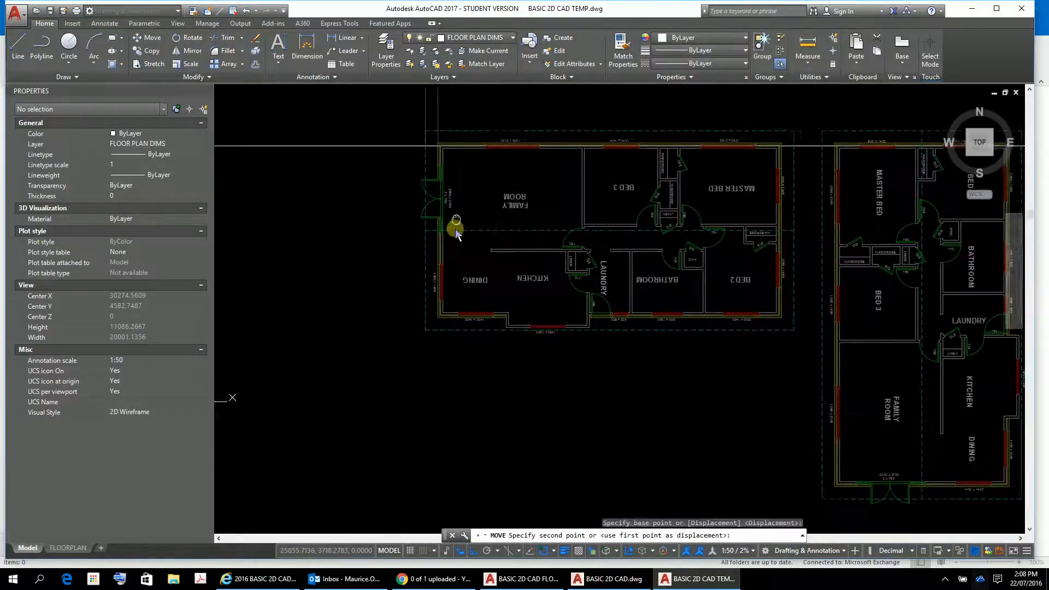
scroll(484, 320, "up", 6)
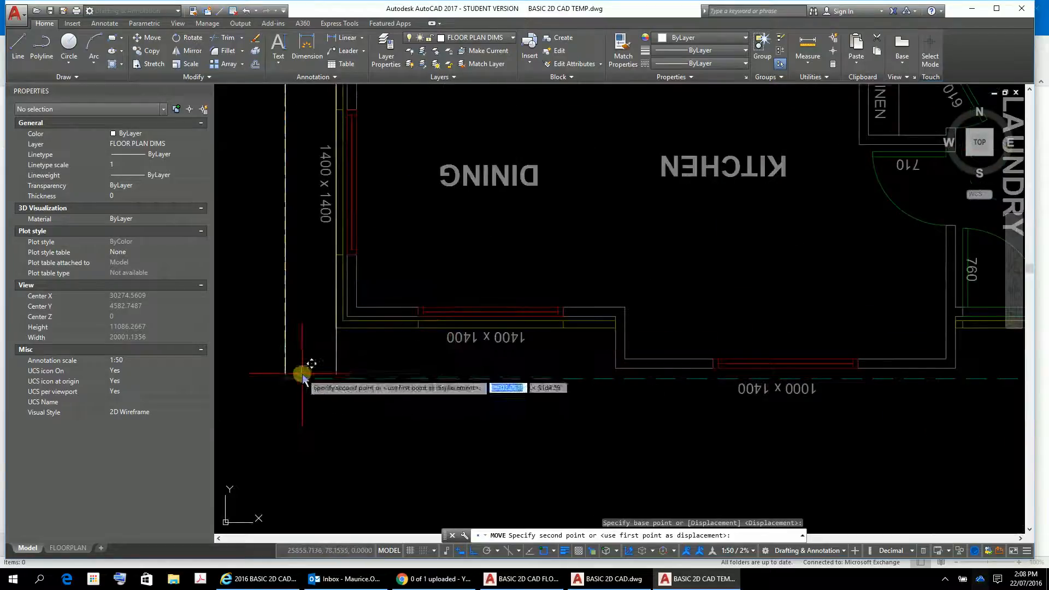
left_click(286, 377)
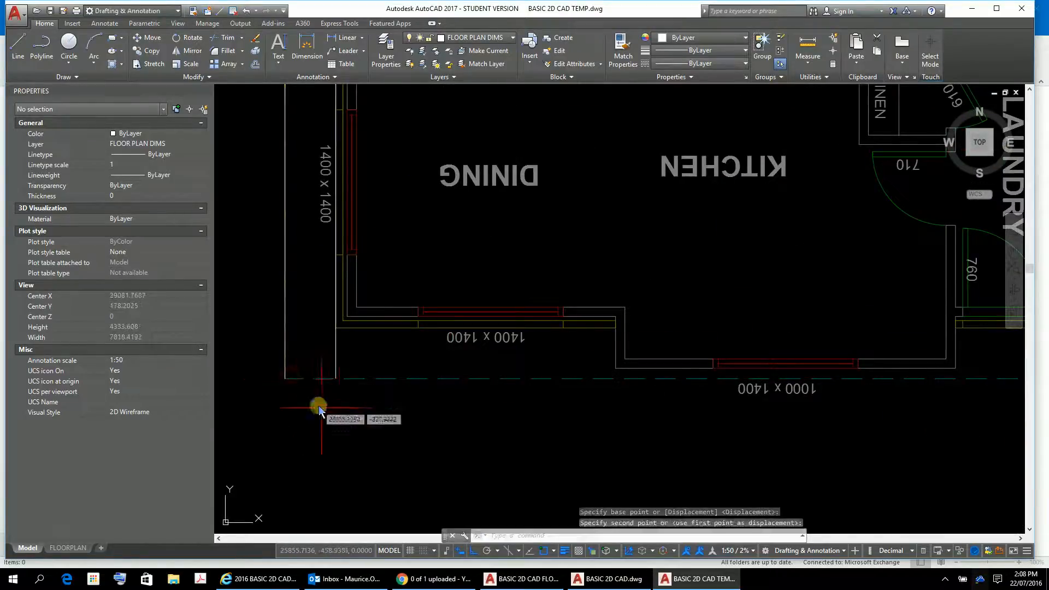
key("Escape")
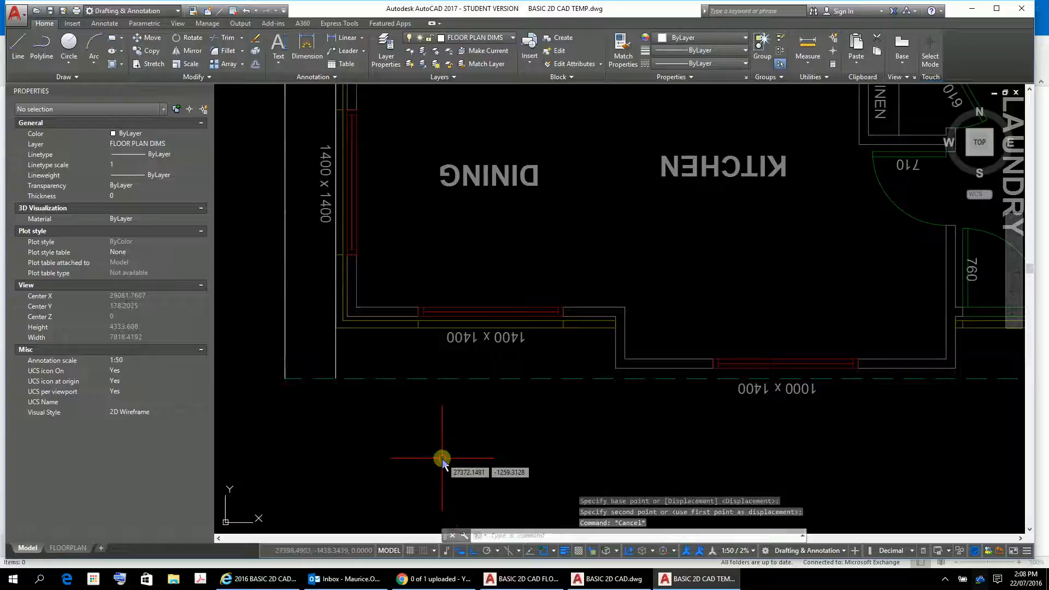
Copy the inner vertical ray to both edges of the dining room's 1400 x 1400 window and the adjacent wall-step corner.
scroll(492, 410, "up", 4)
scroll(492, 408, "down", 4)
middle_click_drag(492, 410, 625, 453)
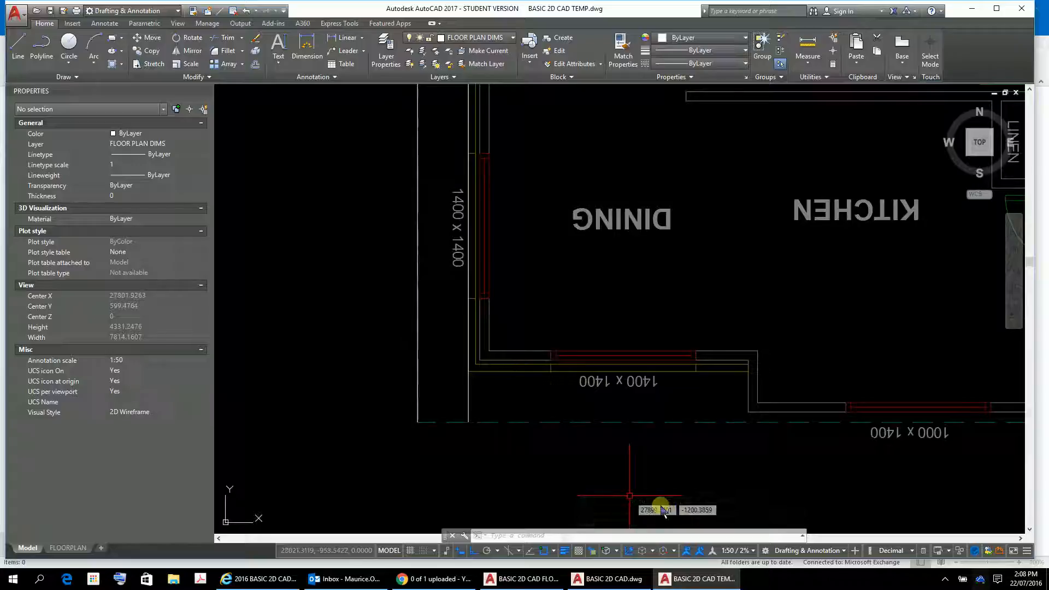
left_click(468, 405)
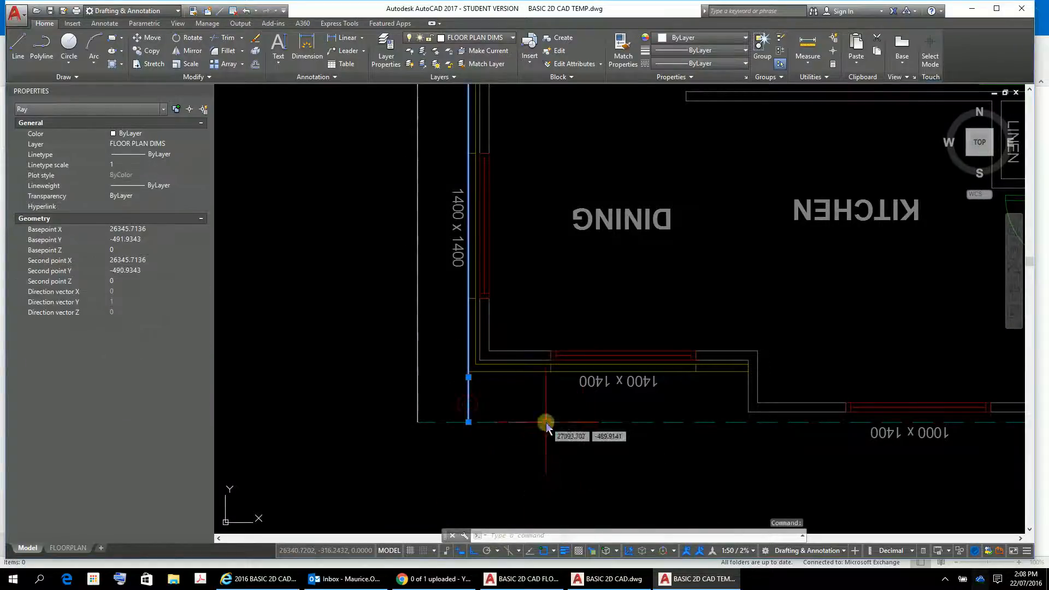
type("P")
key("Return")
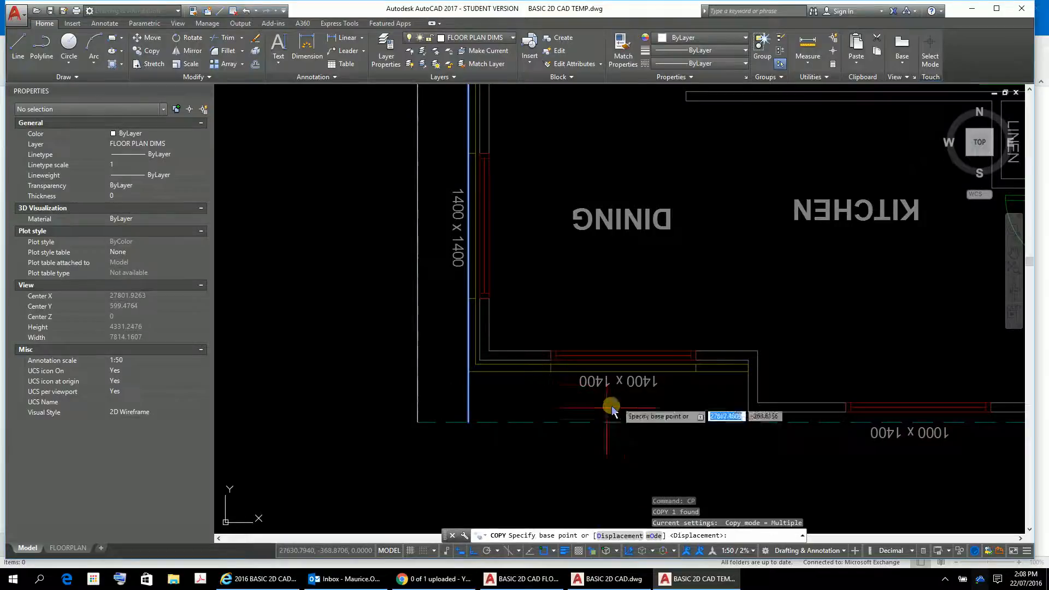
left_click(469, 424)
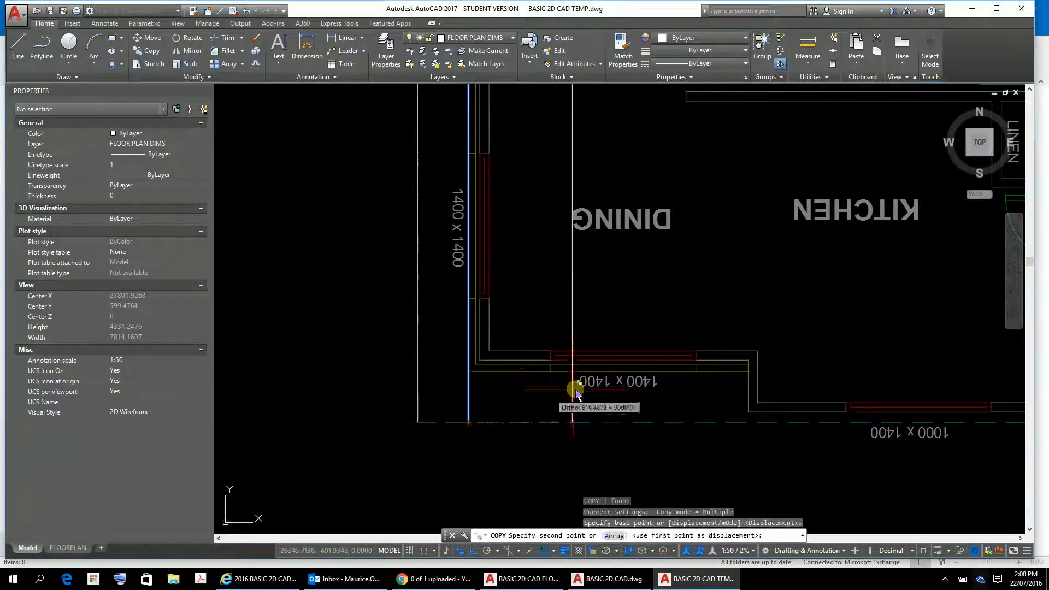
left_click(550, 378)
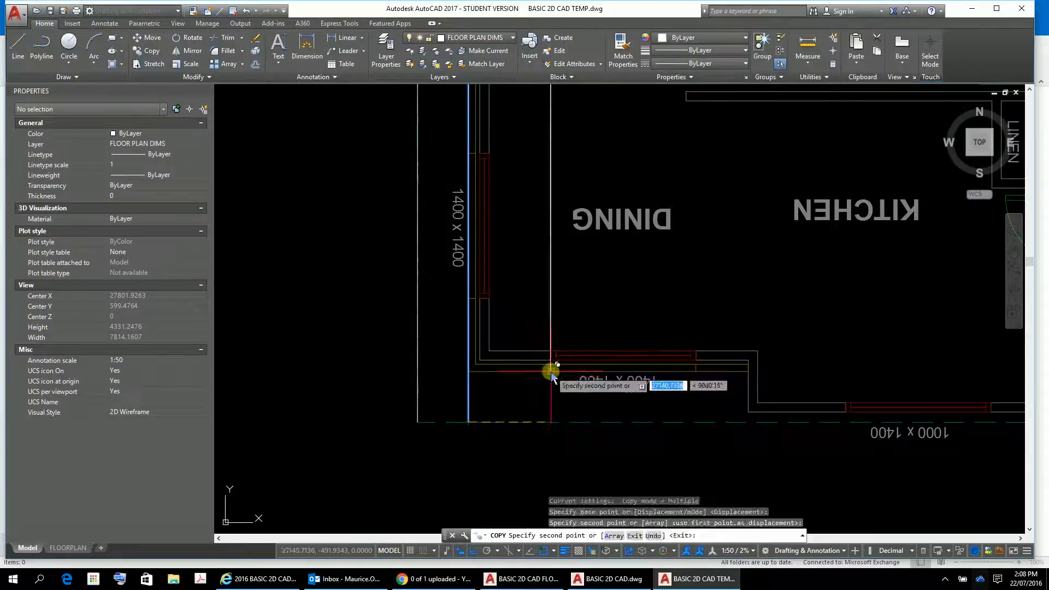
left_click(696, 377)
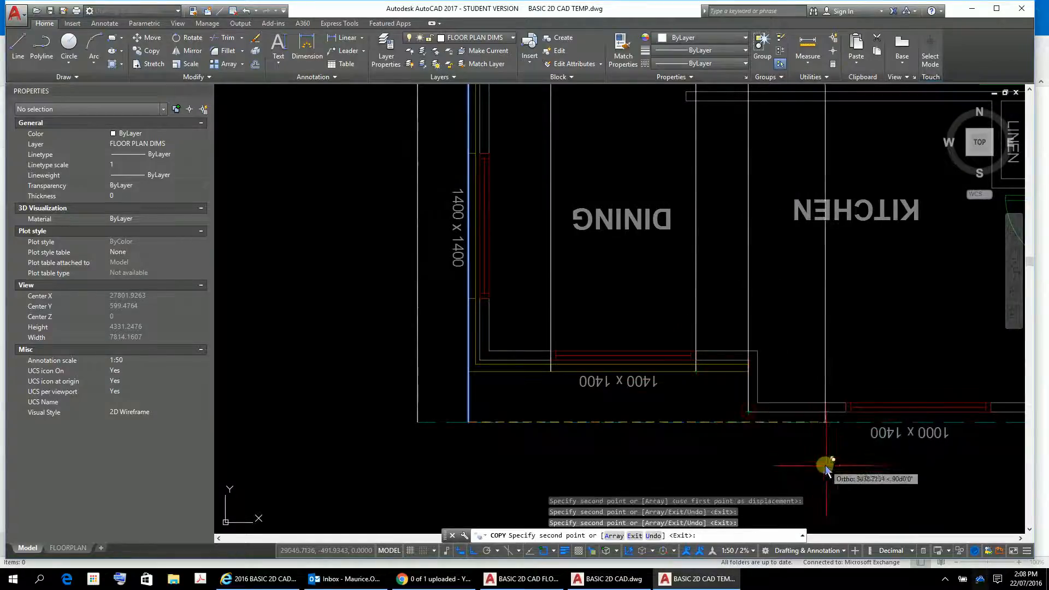
Copy the ray to both edges of the kitchen's 1000 x 1400 window and the projecting wall's far outer corner.
scroll(939, 457, "down", 2)
middle_click_drag(939, 456, 598, 375)
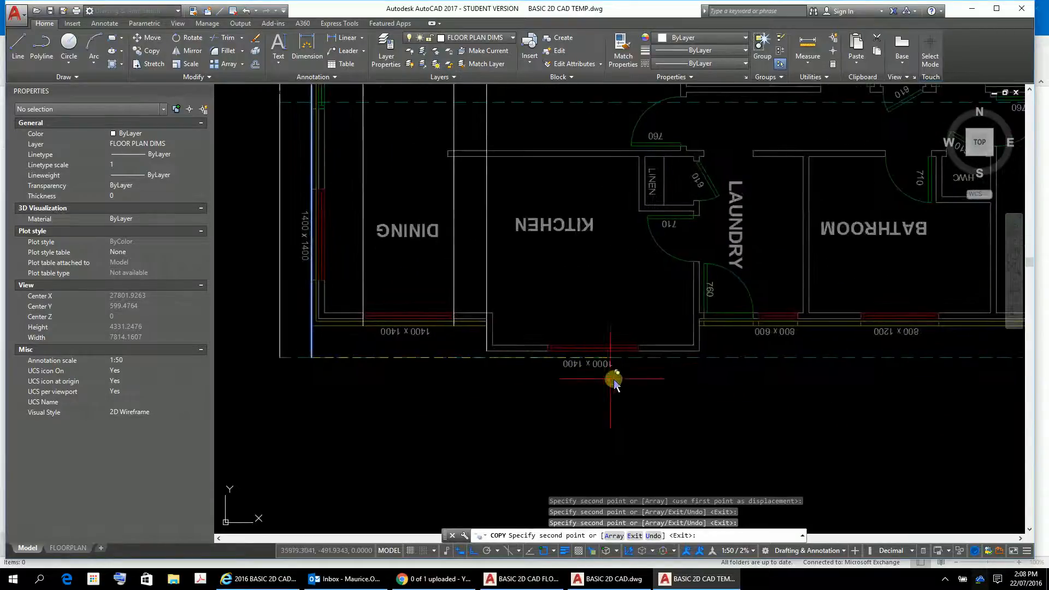
scroll(614, 375, "up", 3)
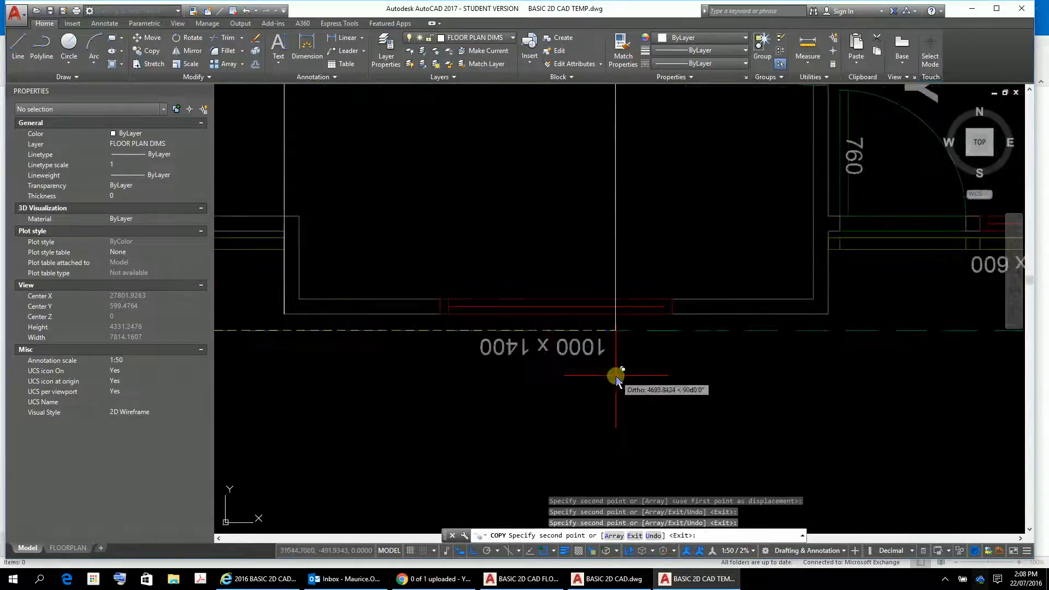
left_click(440, 314)
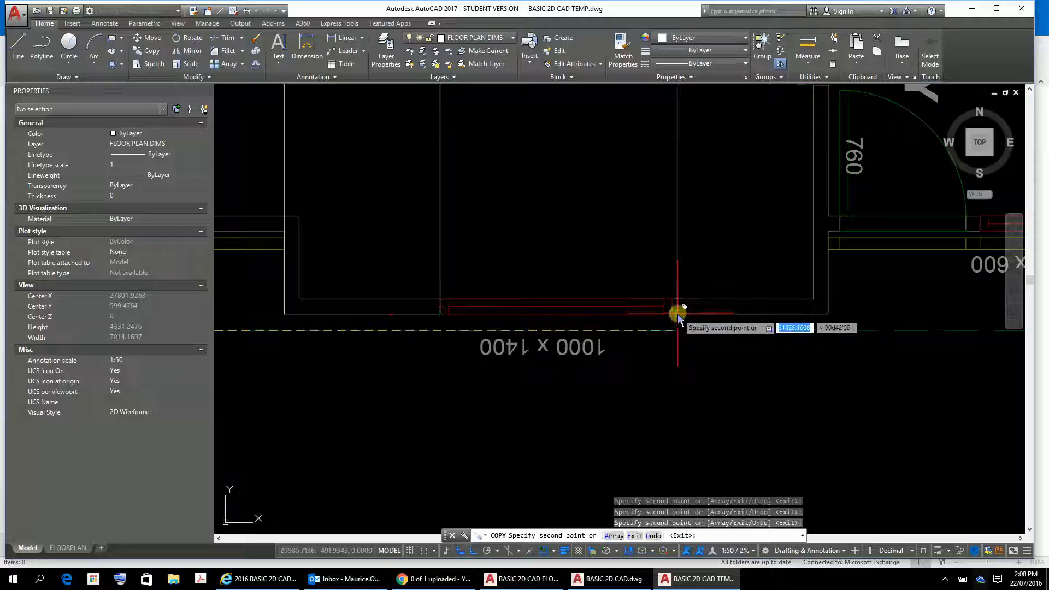
left_click(829, 312)
Copy the ray to both edges of the laundry's 760 exterior door on the outer wall face.
scroll(1006, 385, "down", 2)
middle_click_drag(1007, 384, 854, 420)
scroll(802, 384, "up", 4)
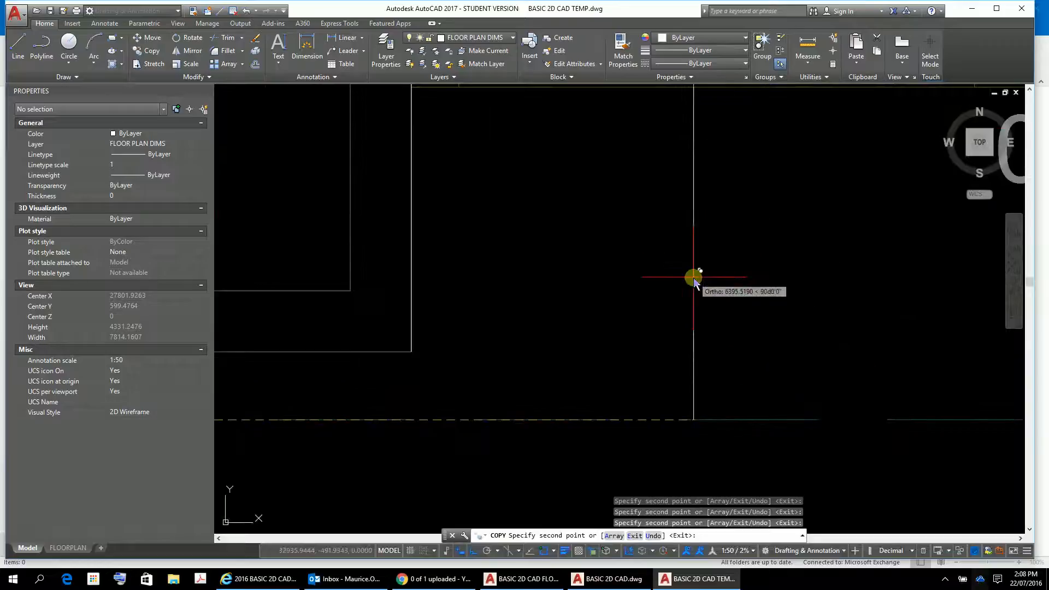
scroll(693, 279, "down", 2)
middle_click_drag(694, 279, 872, 574)
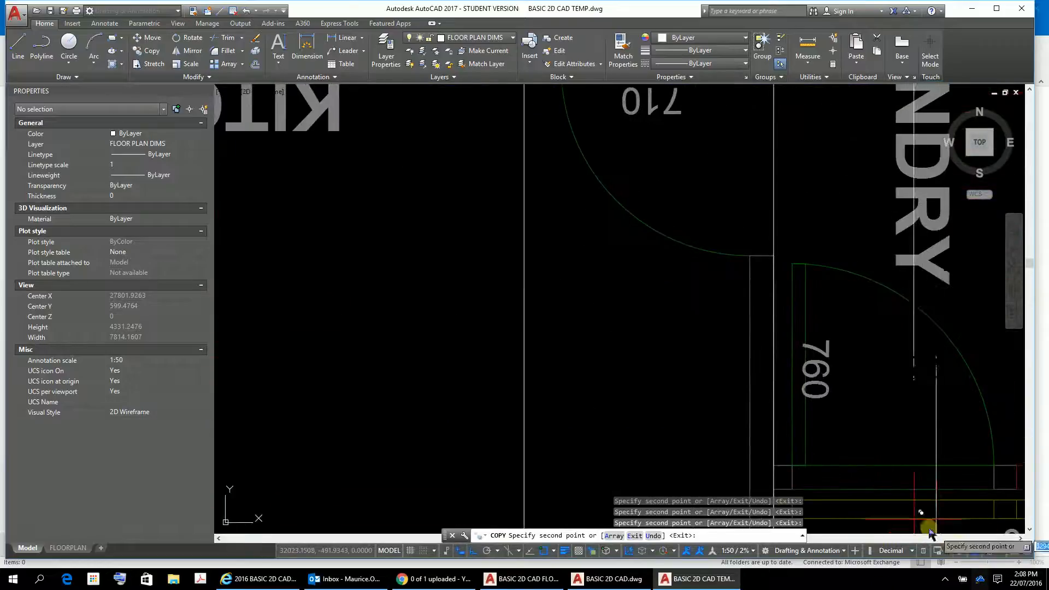
middle_click_drag(886, 508, 754, 281)
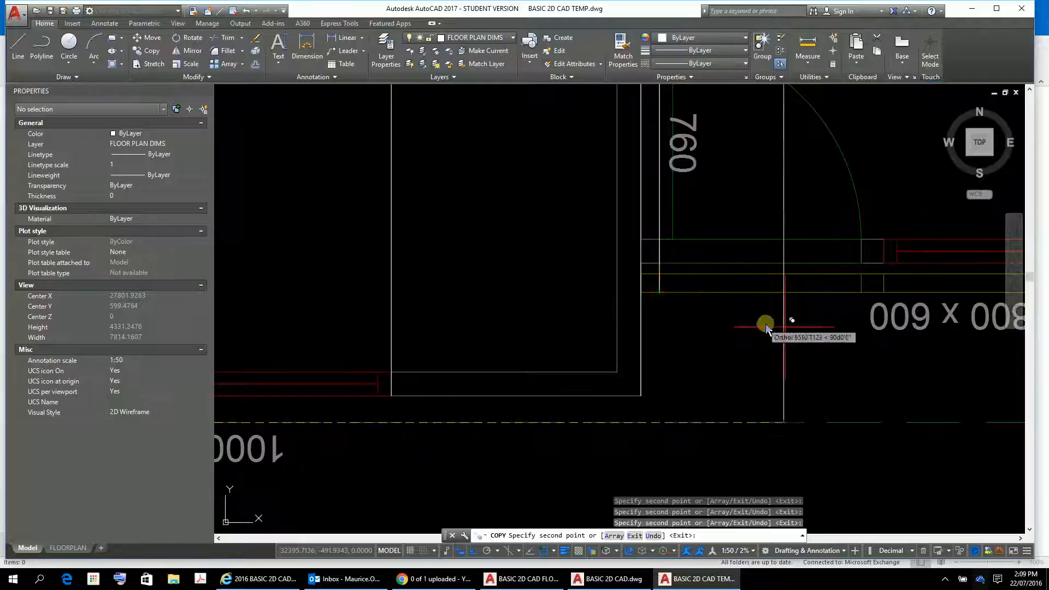
left_click(862, 294)
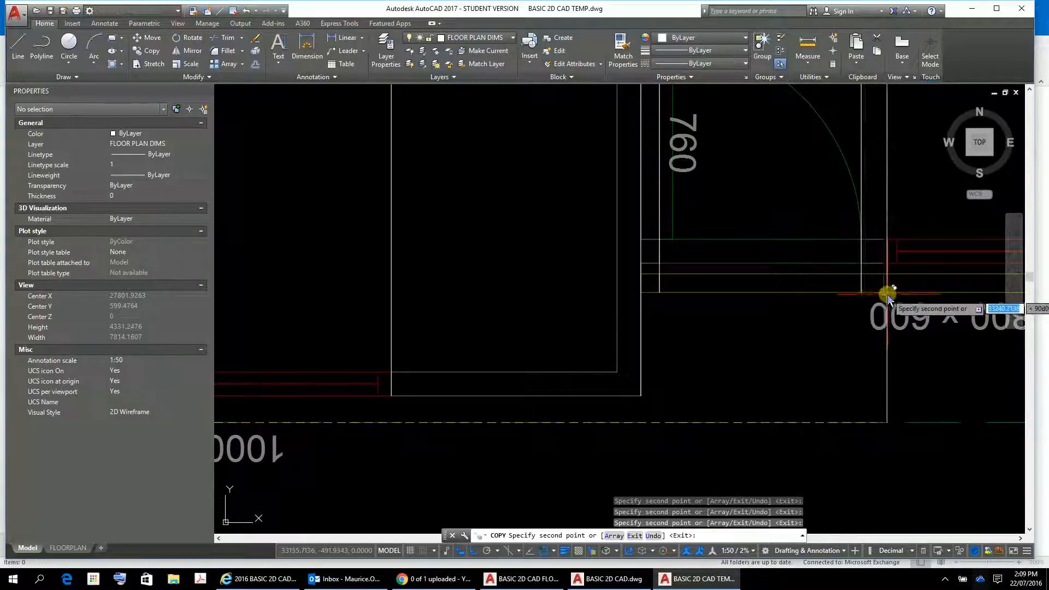
Copy the ray to both edges of the laundry's 800 x 600 window on the outer wall face.
left_click(885, 293)
scroll(935, 356, "down", 2)
middle_click_drag(907, 345, 549, 285)
scroll(549, 285, "up", 4)
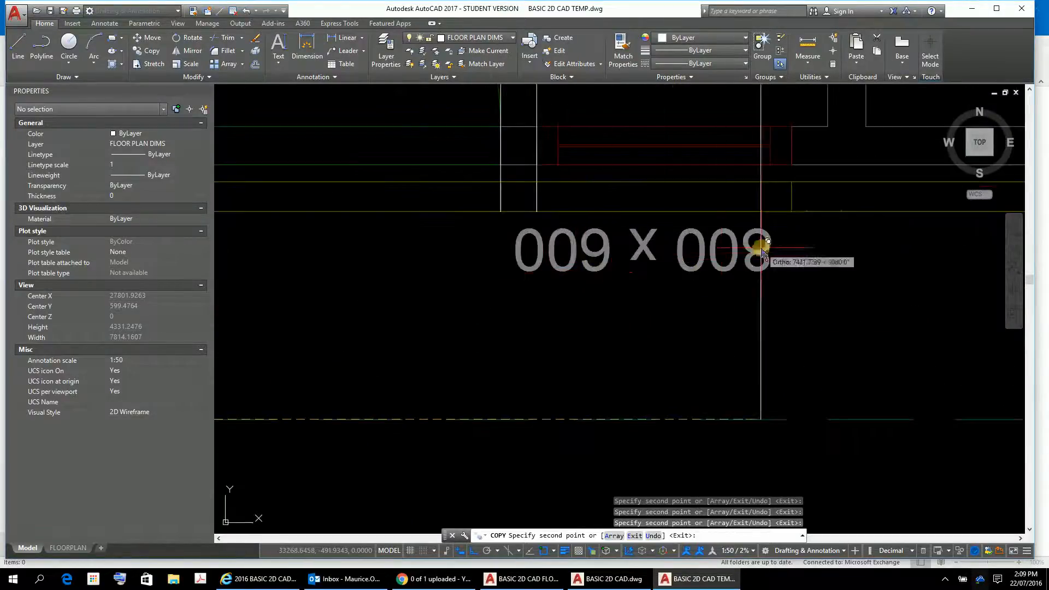
left_click(801, 206)
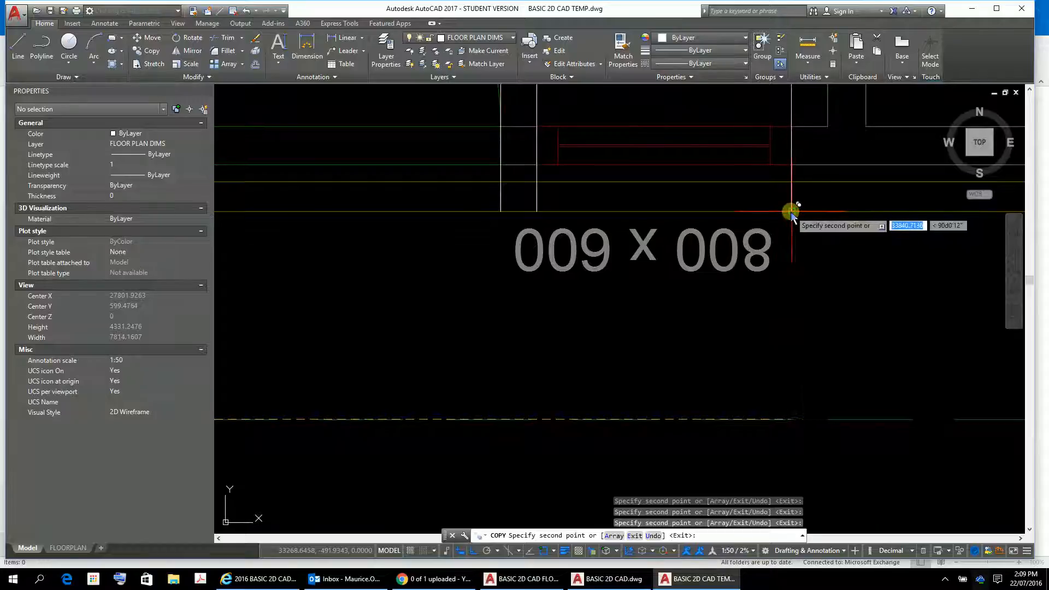
Copy the ray to both edges of the bathroom's 800 x 1200 window on the outer wall face.
mouse_move(907, 291)
middle_mouse_down()
mouse_move(647, 277)
mouse_move(317, 303)
middle_mouse_up()
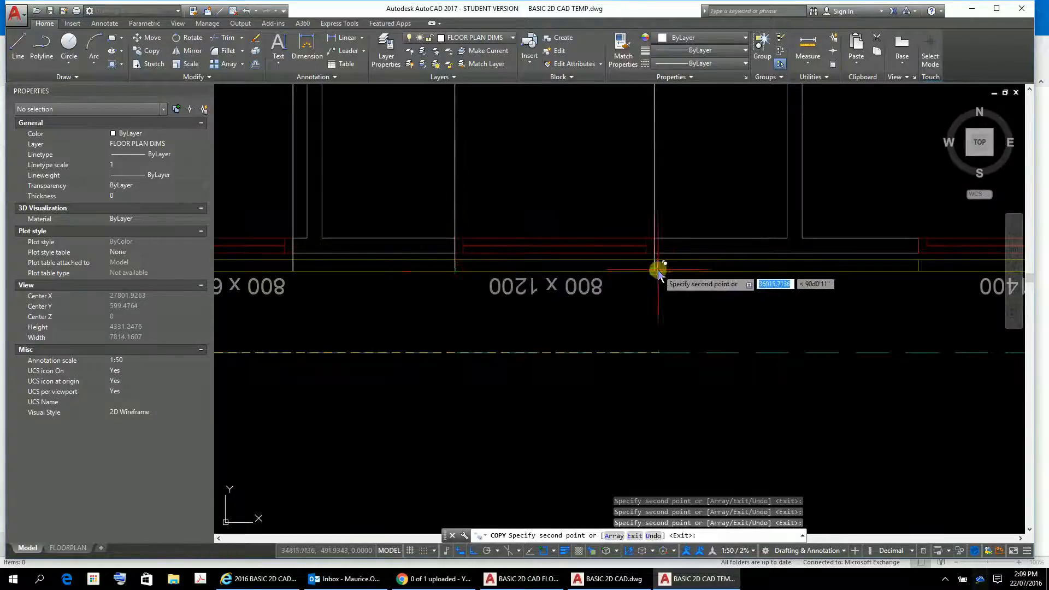
scroll(930, 306, "down", 4)
mouse_move(930, 307)
middle_mouse_down()
mouse_move(871, 270)
mouse_move(672, 249)
middle_mouse_up()
Copy the ray to both edges of Bed 2's 1200 x 1400 window, the outer wall corner and the dashed outline's corner.
scroll(672, 250, "up", 5)
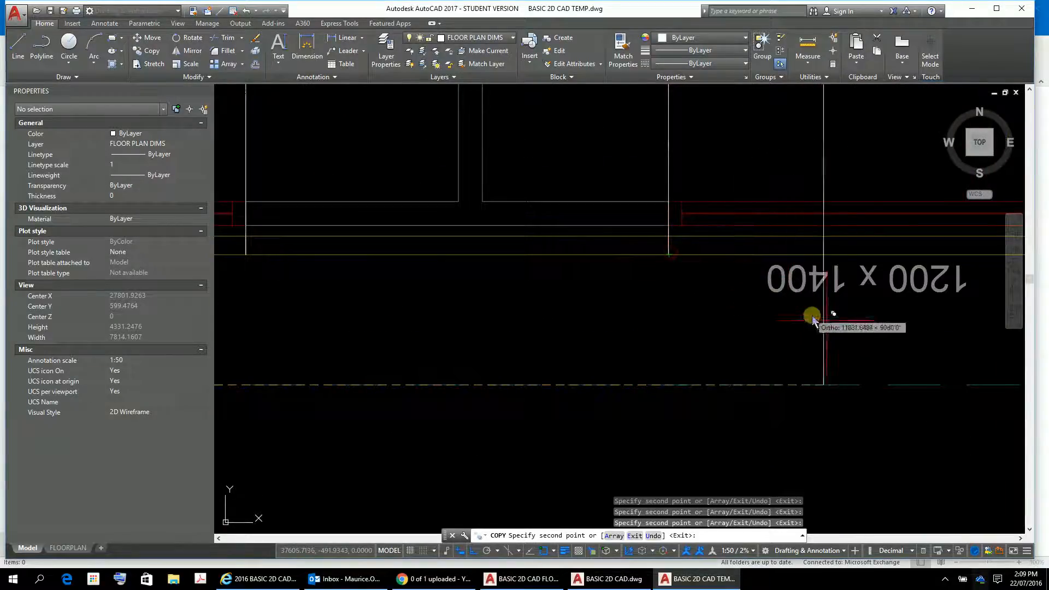
scroll(866, 328, "down", 3)
middle_click_drag(866, 328, 574, 262)
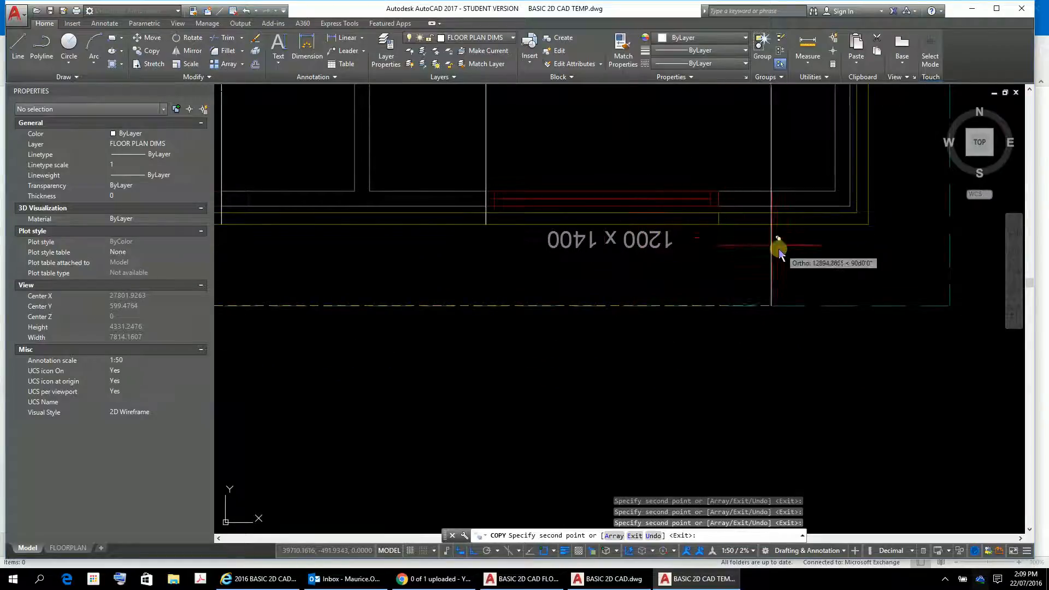
left_click(719, 224)
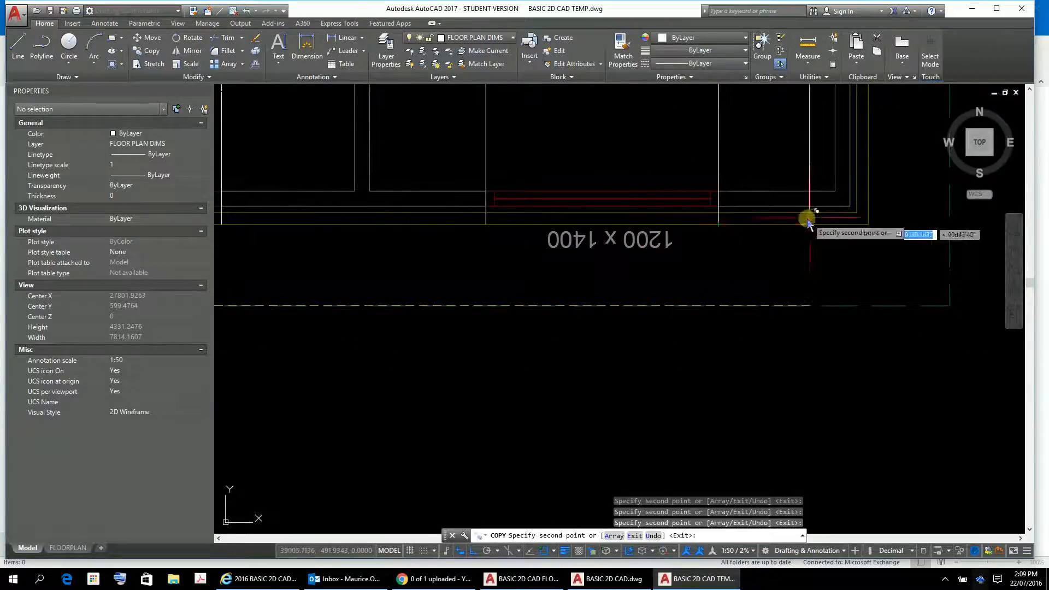
left_click(870, 224)
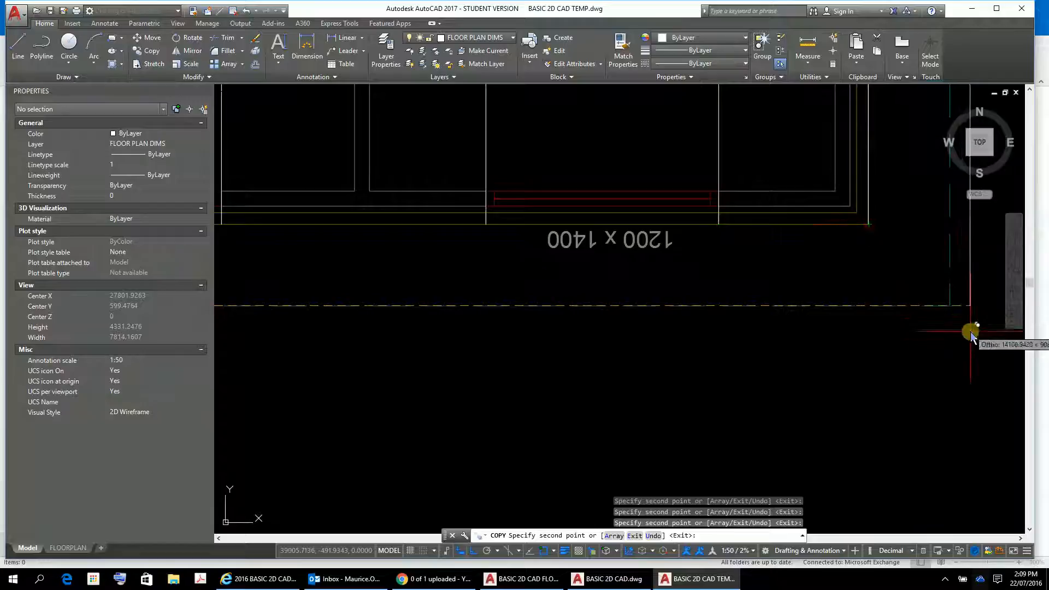
Examine the projected rays and the family room corner of the adjacent rotated floor plan, and end the Copy command.
scroll(929, 287, "down", 5)
scroll(832, 304, "down", 4)
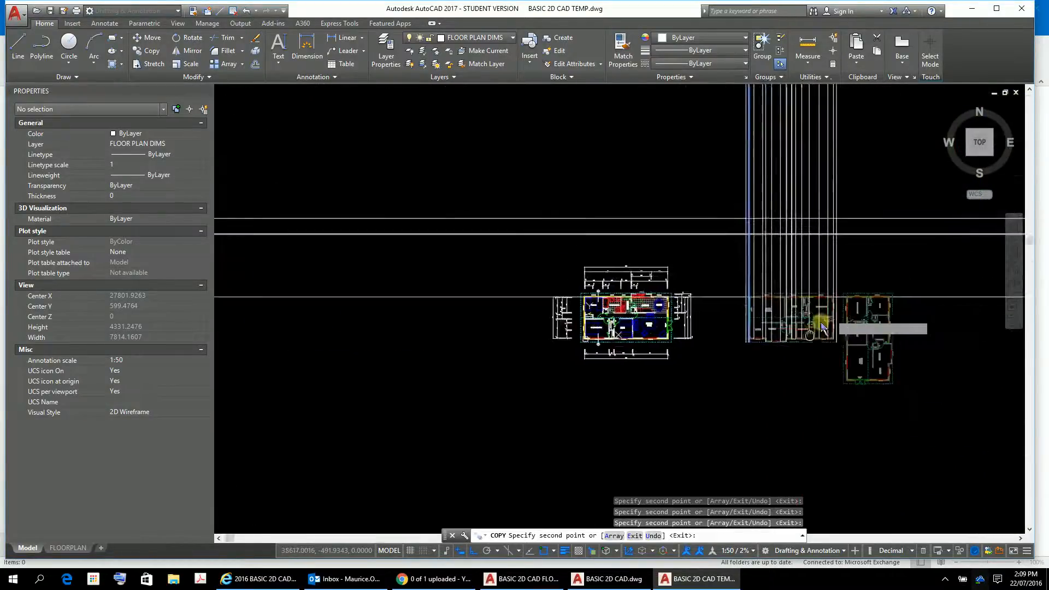
scroll(752, 285, "up", 6)
scroll(902, 279, "down", 4)
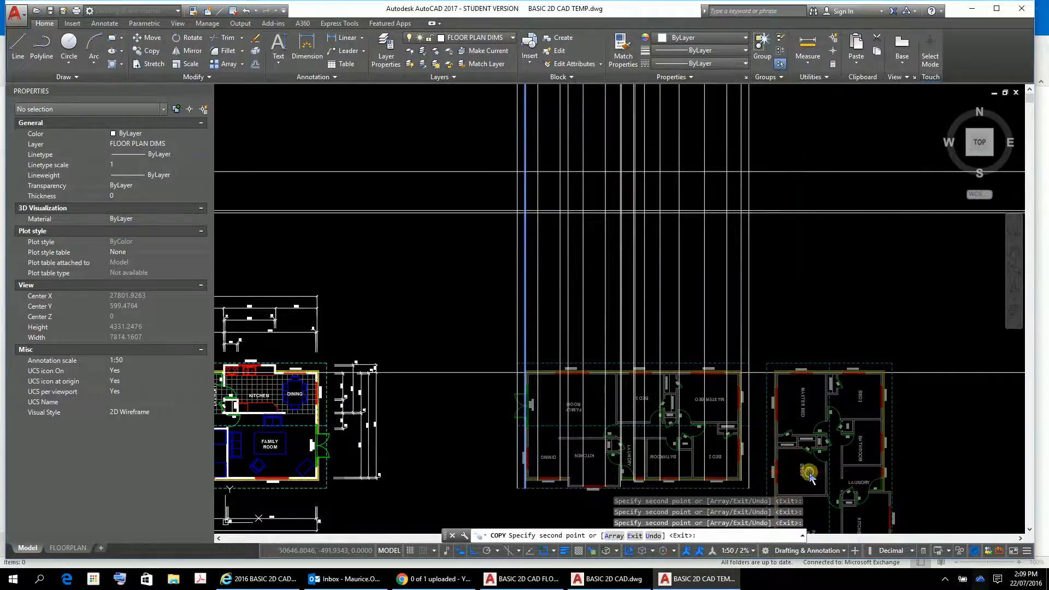
middle_click_drag(809, 473, 683, 41)
scroll(665, 164, "up", 6)
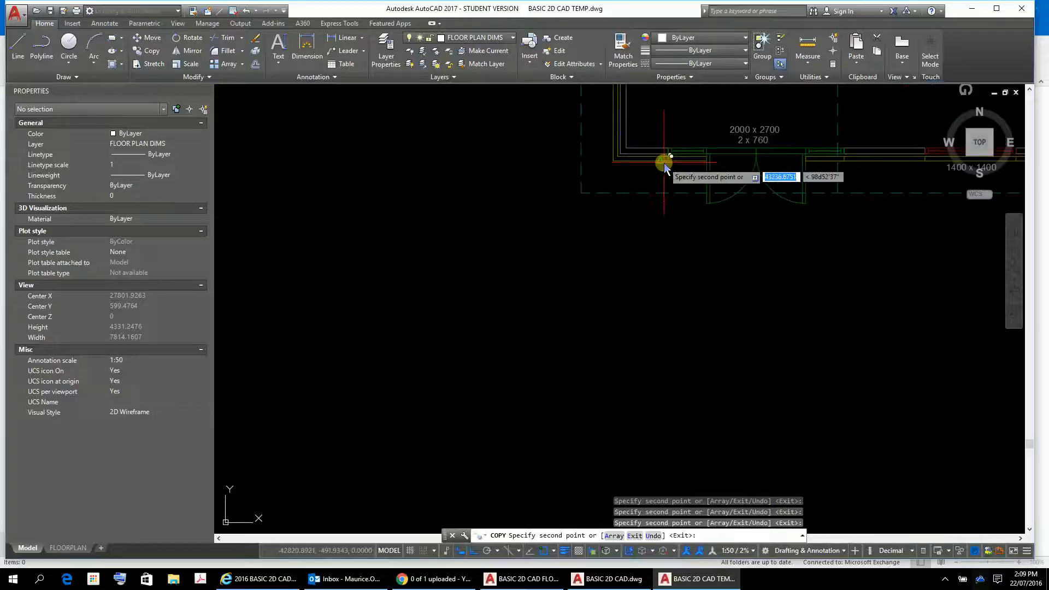
middle_click_drag(665, 168, 784, 351)
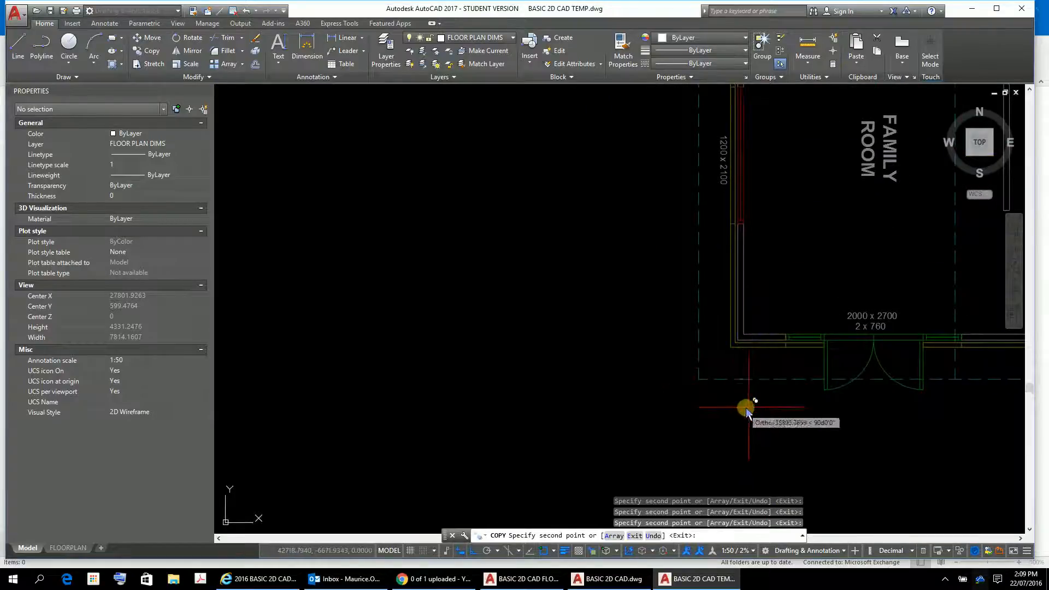
key("Escape")
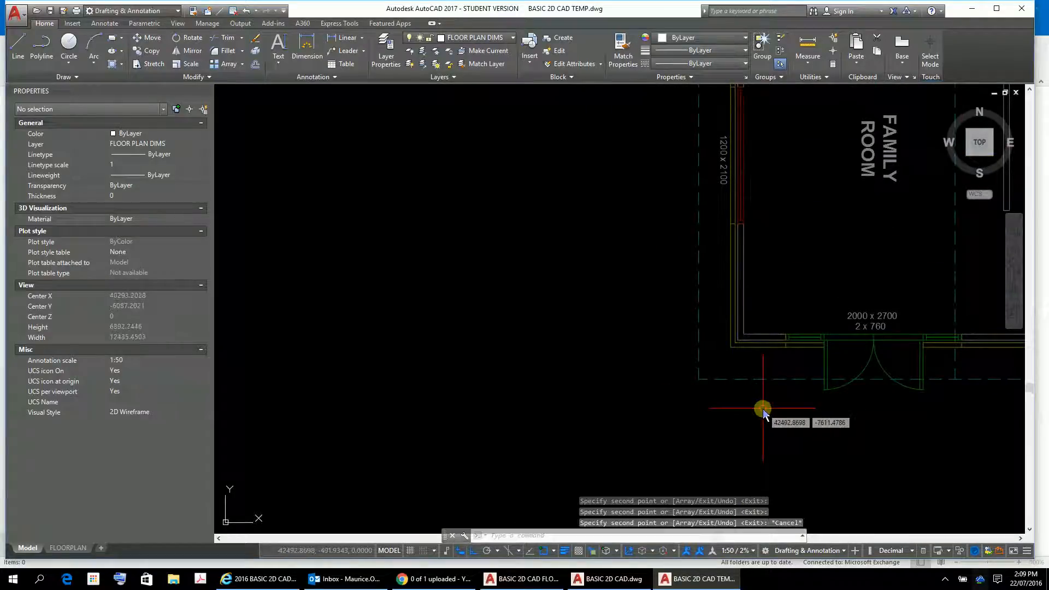
scroll(662, 282, "down", 8)
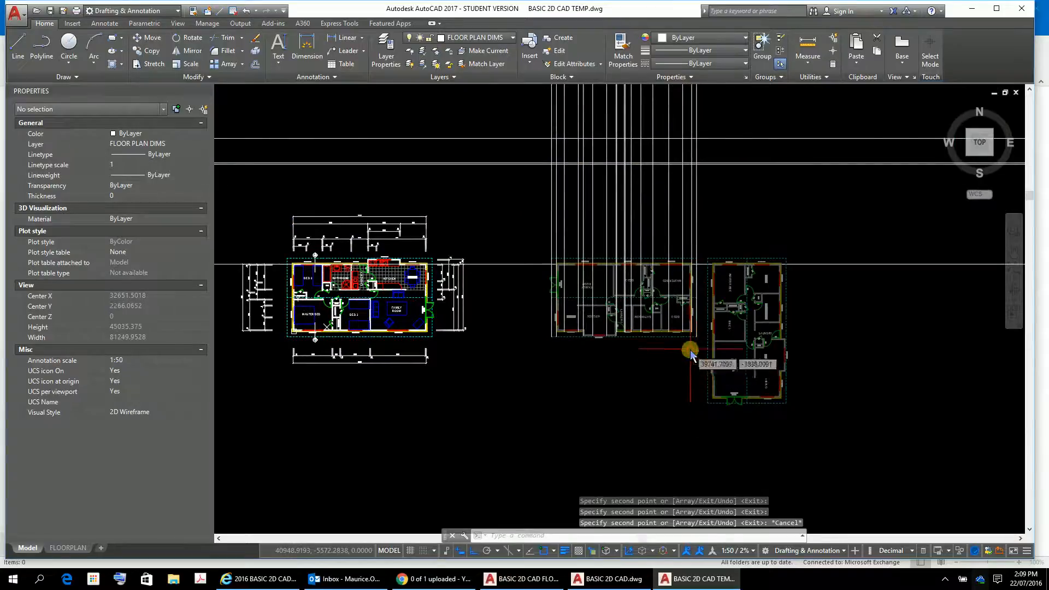
scroll(663, 279, "up", 6)
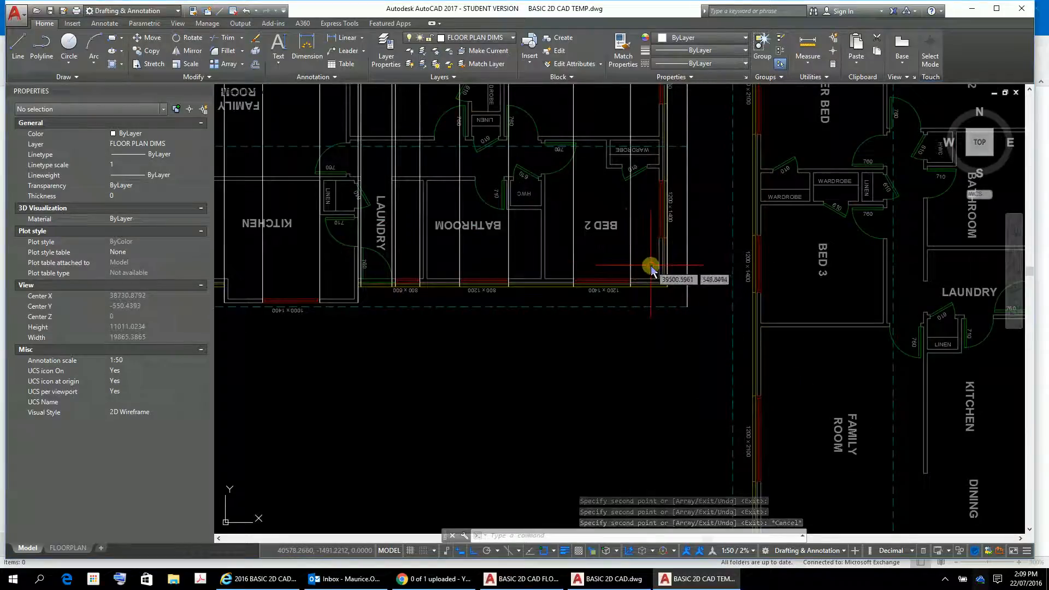
left_click(688, 291)
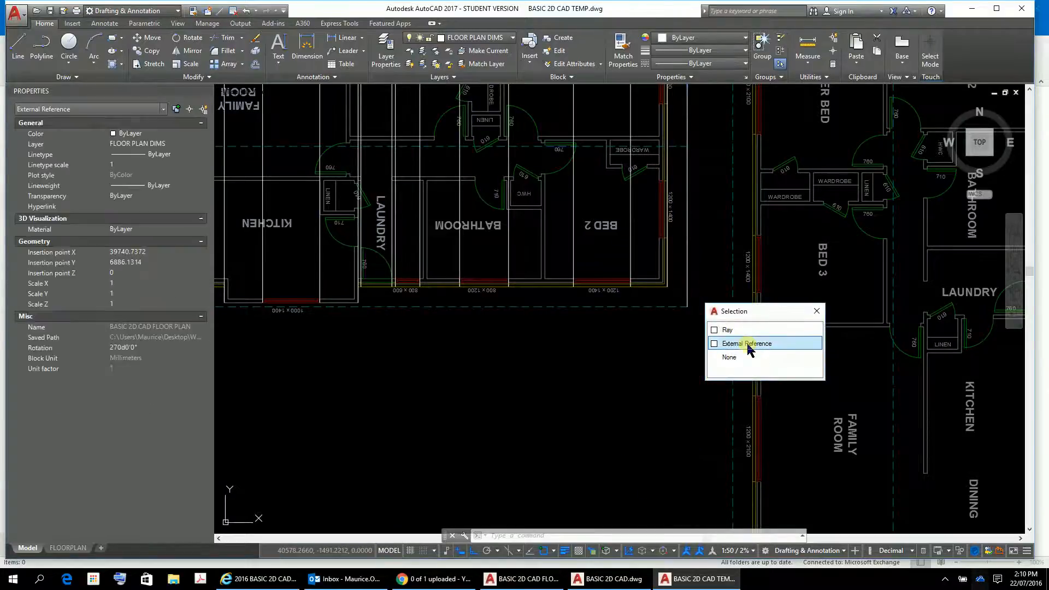
left_click(730, 330)
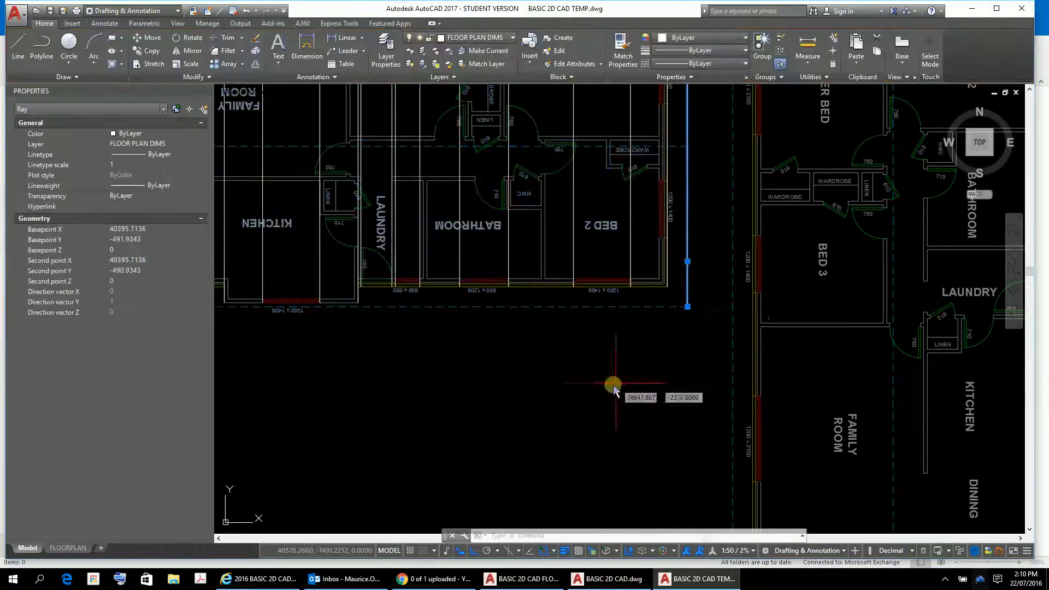
type("CP")
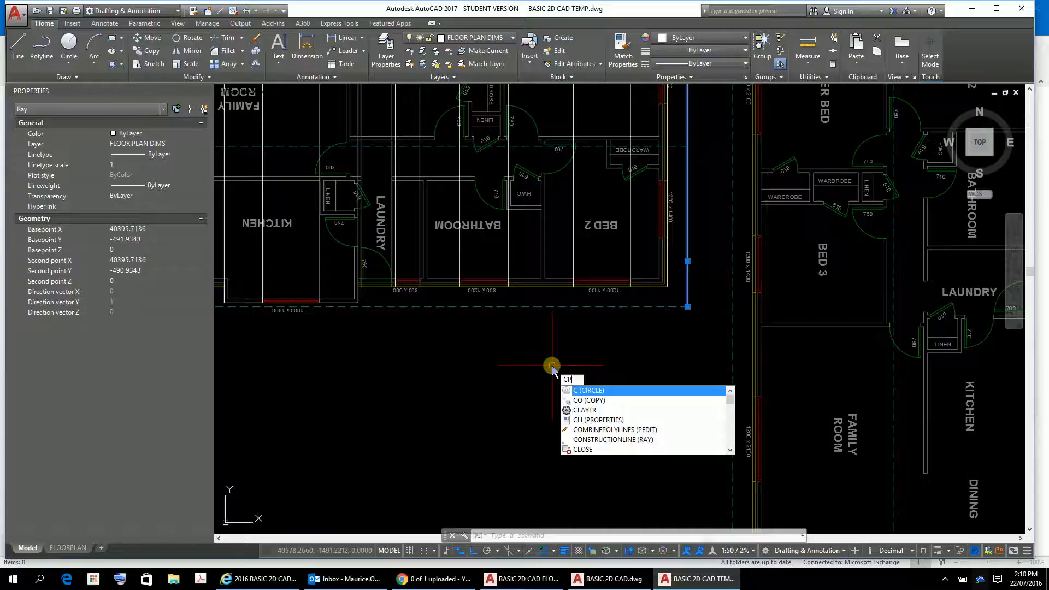
key("Return")
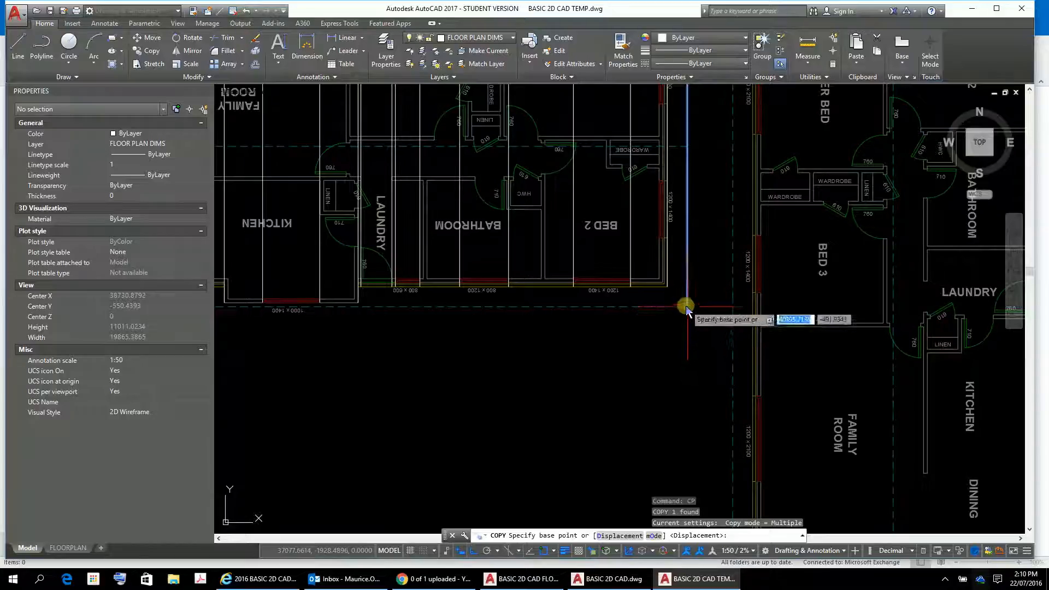
left_click(686, 309)
scroll(797, 481, "down", 5)
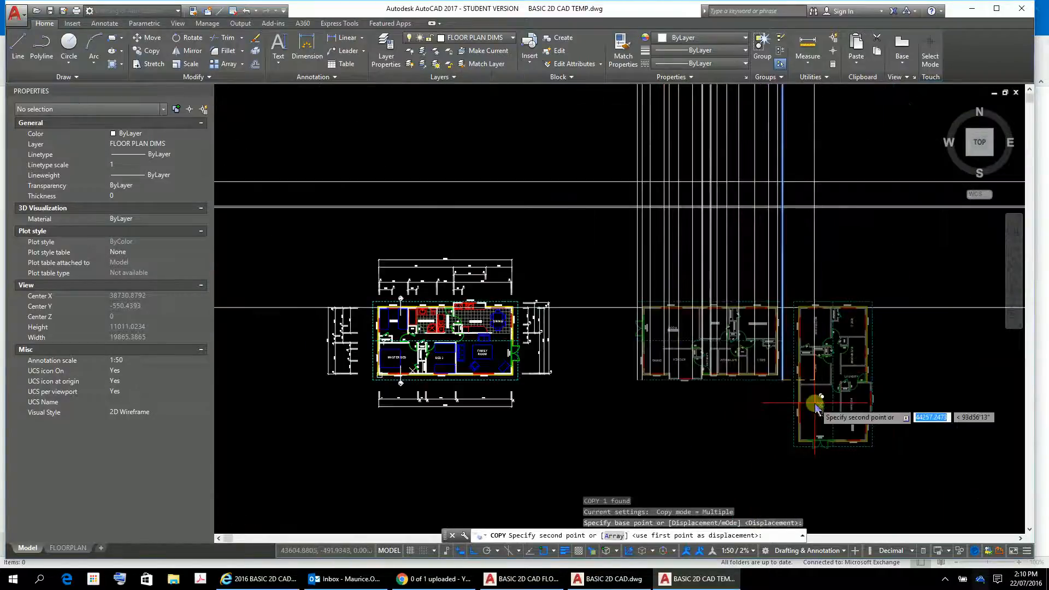
scroll(820, 434, "up", 4)
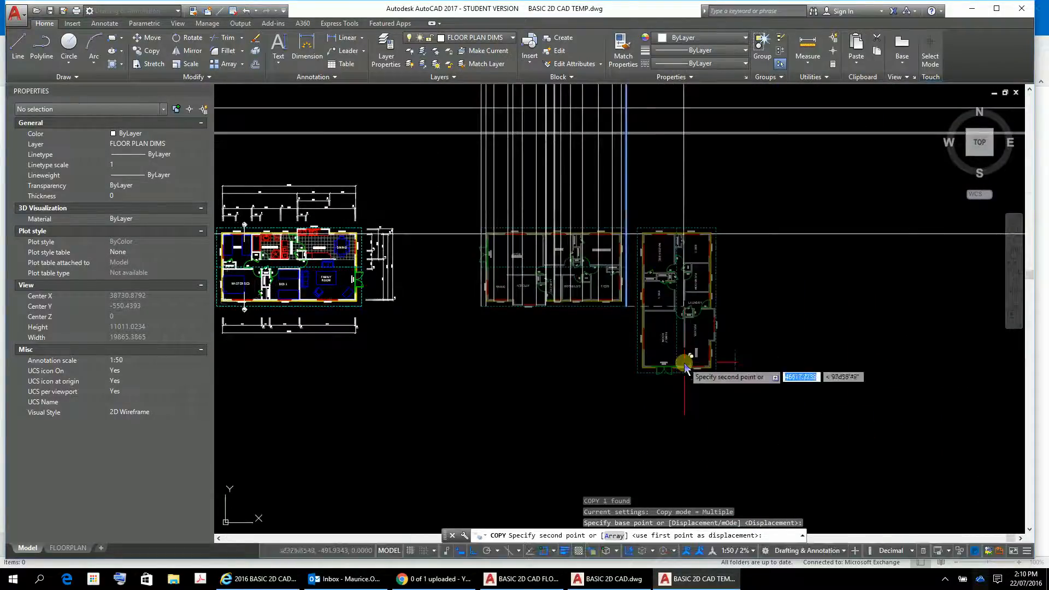
scroll(686, 367, "up", 5)
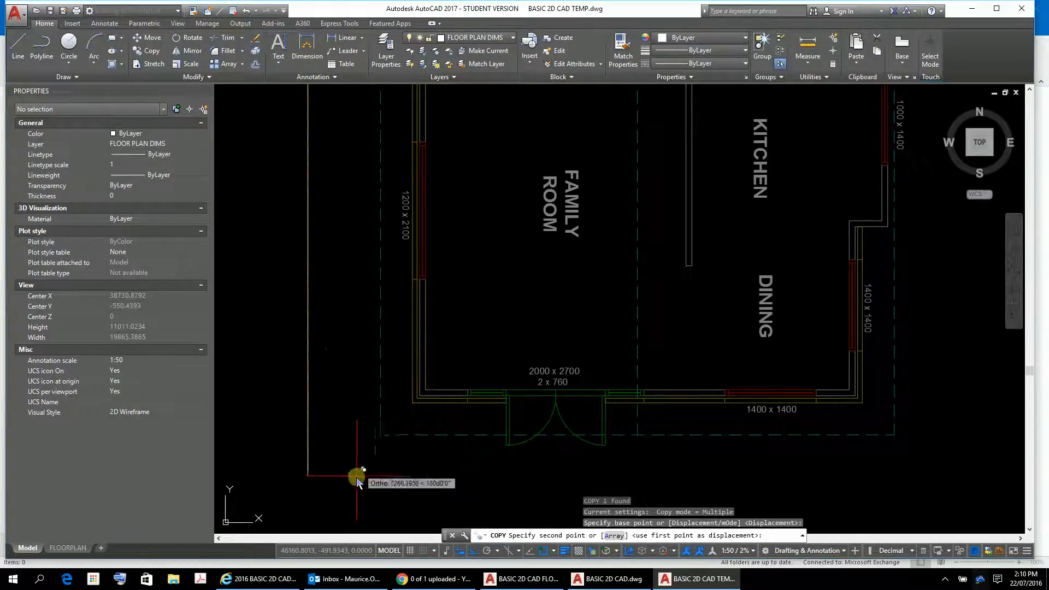
key("Escape")
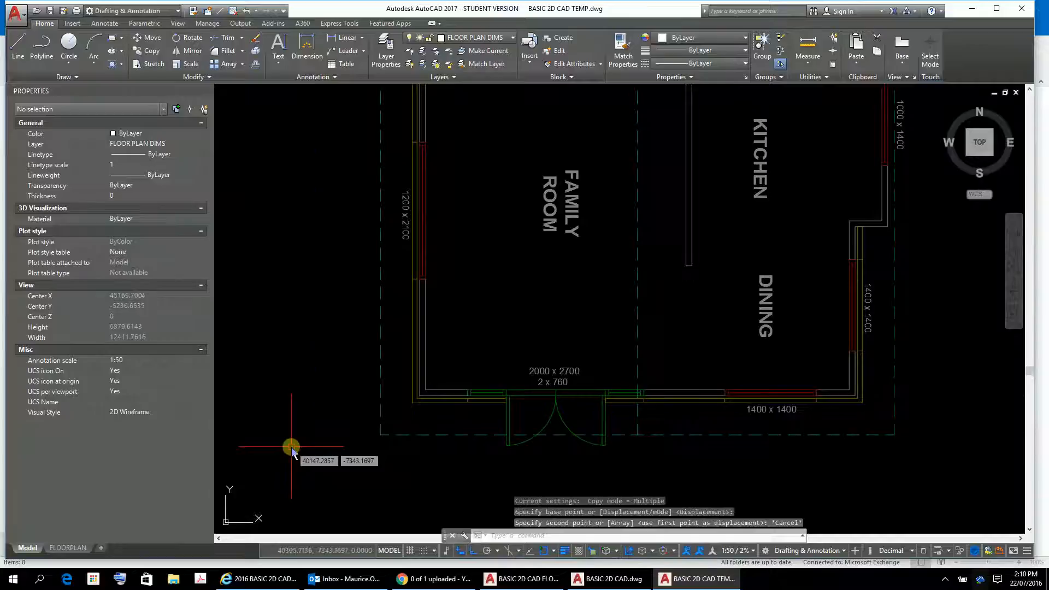
Copy the ray from the dashed outline's corner beside Bed 2 to the adjacent plan's dashed outline corner near the family room.
scroll(371, 302, "down", 4)
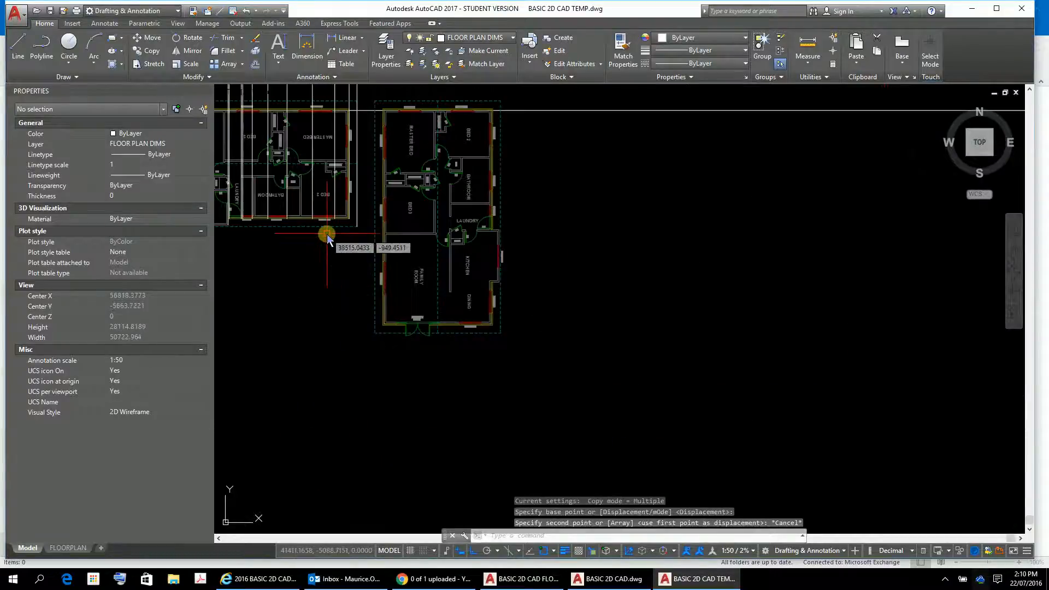
scroll(323, 232, "up", 2)
left_click(374, 189)
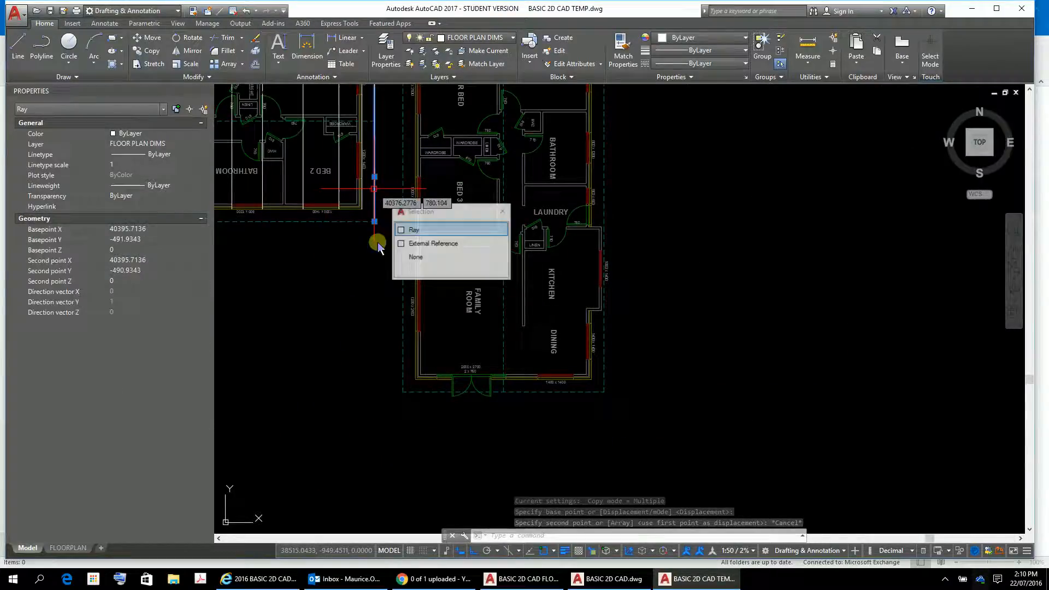
left_click(418, 231)
type("CP")
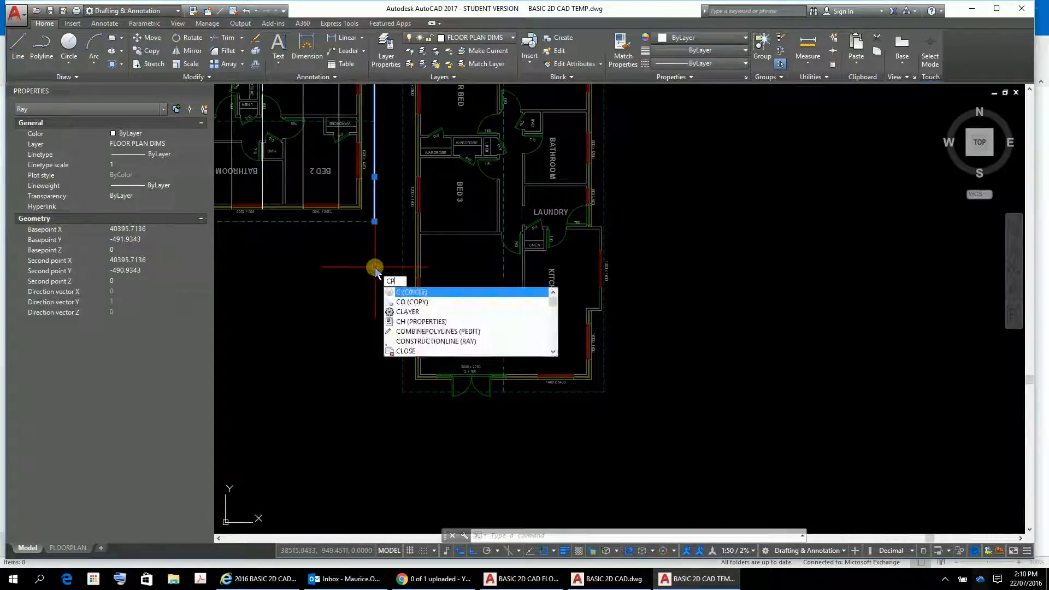
key("Return")
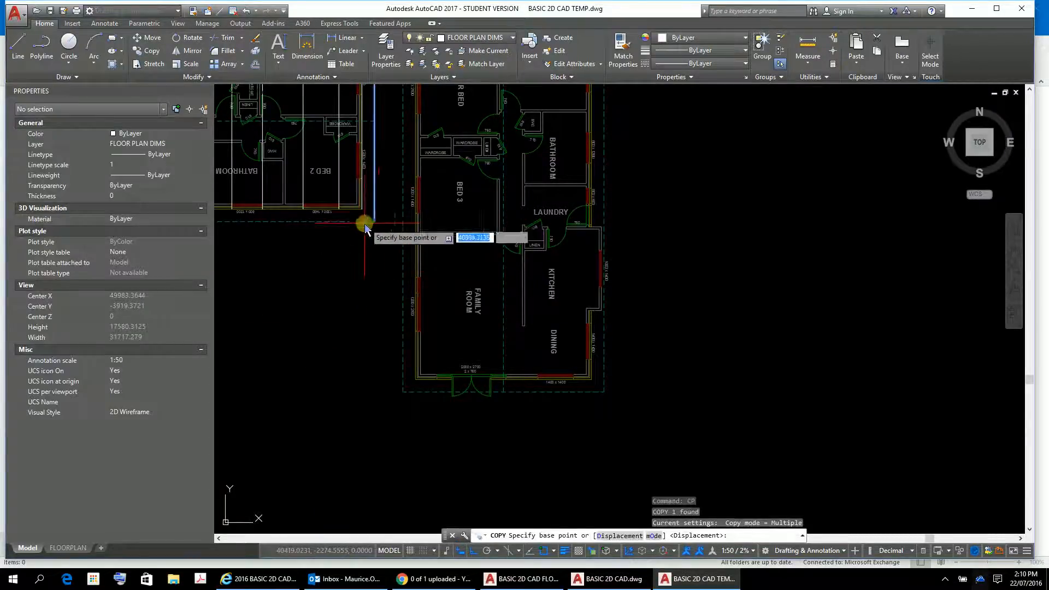
left_click(373, 224)
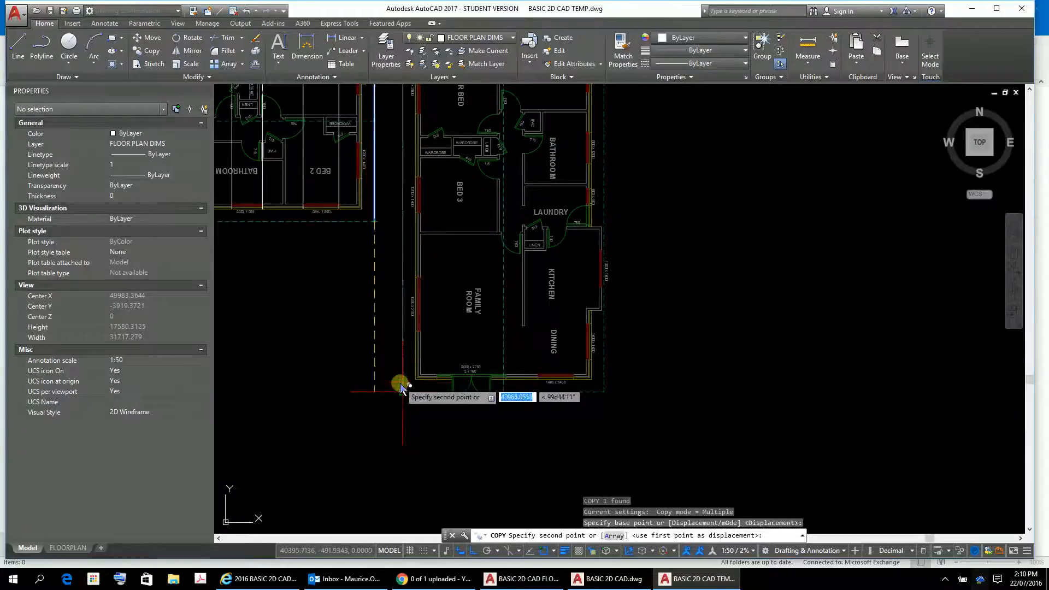
left_click(400, 392)
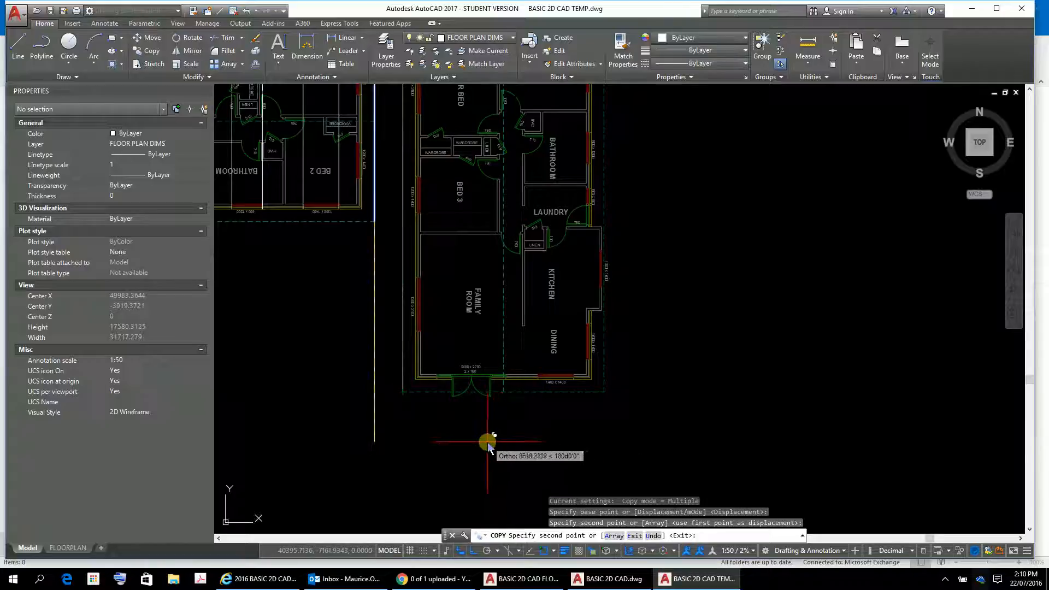
Copy the ray to both outer ends of the 2000 x 2700 door unit, both door jambs and the double doors' centre.
scroll(461, 409, "up", 4)
scroll(420, 386, "up", 2)
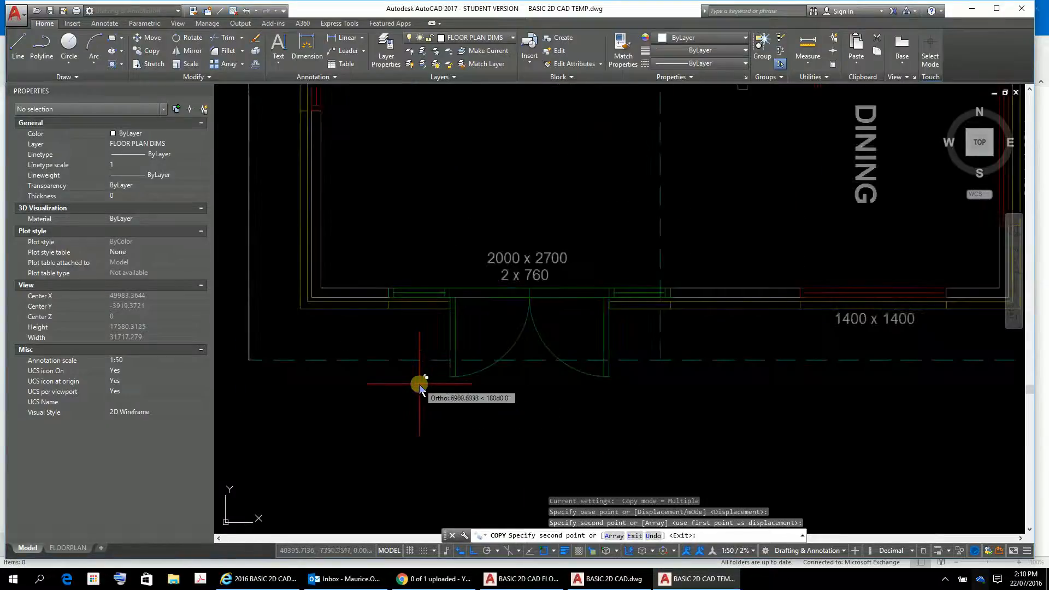
left_click(385, 309)
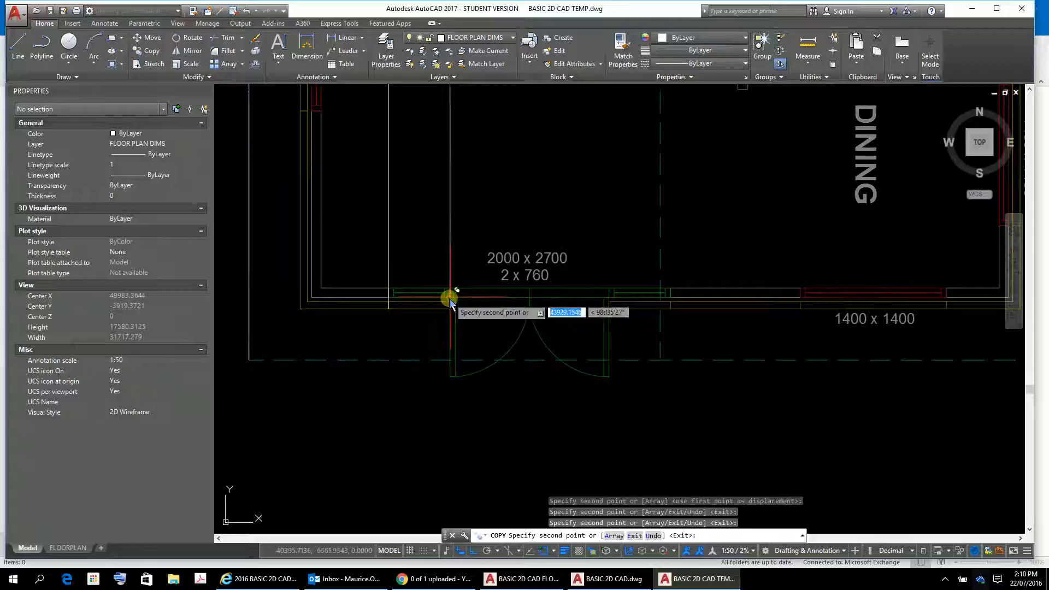
left_click(530, 298)
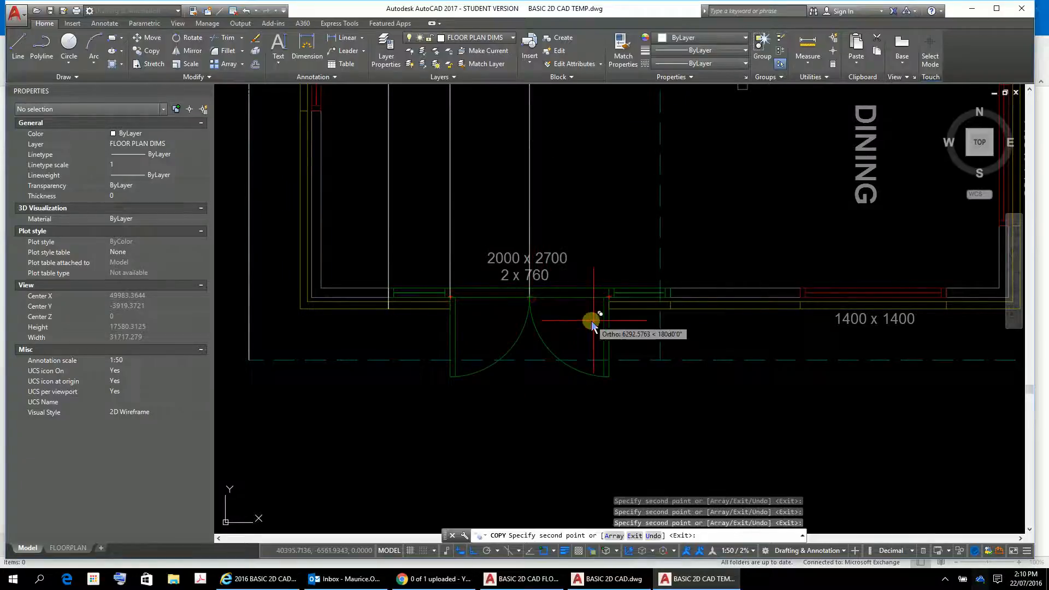
left_click(610, 298)
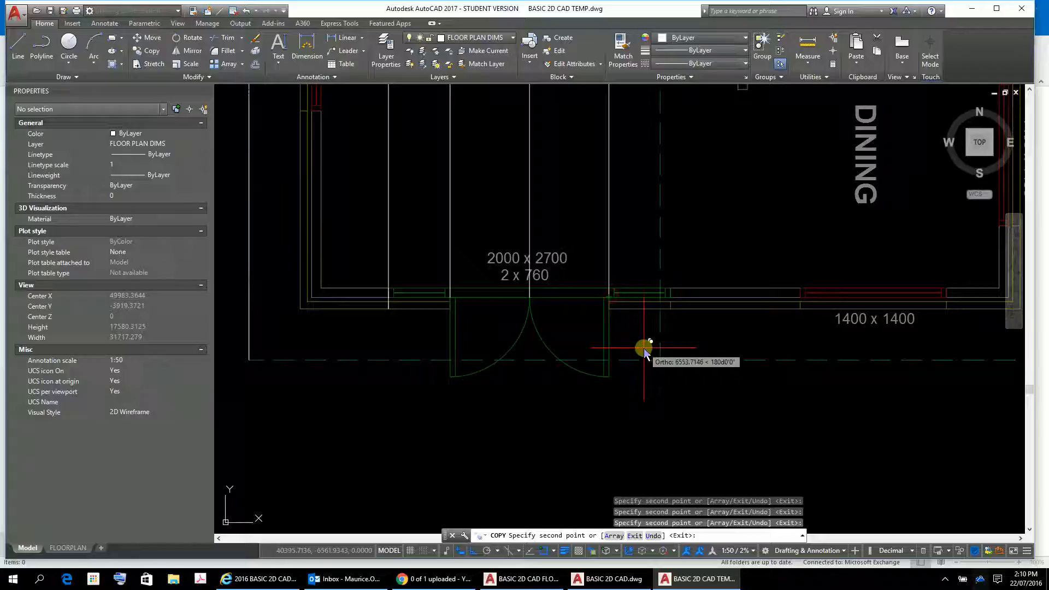
left_click(671, 301)
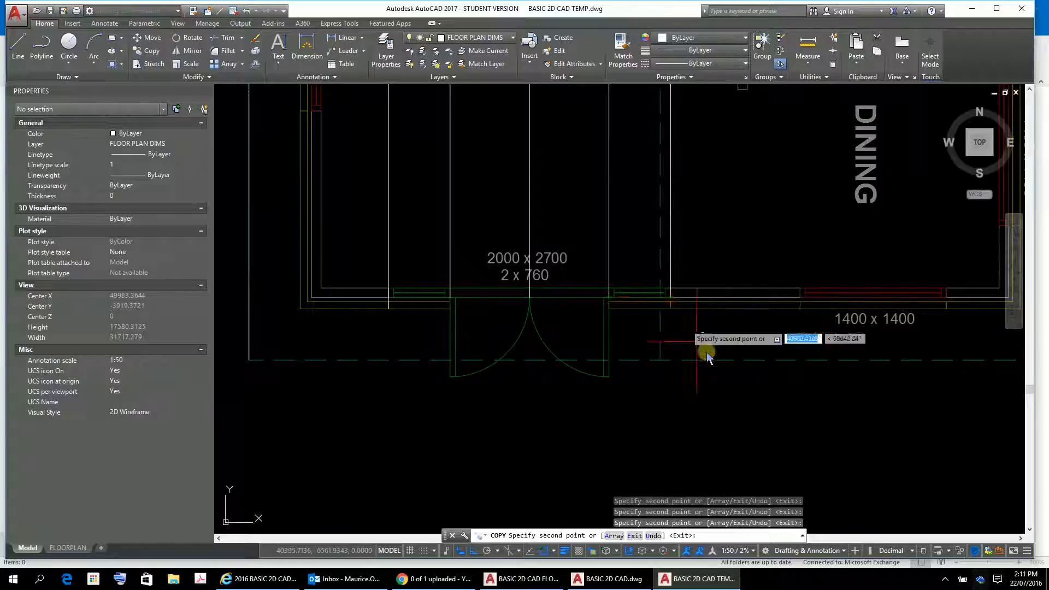
Copy the ray to both edges of the dining room's 1400 x 1400 window and the wall corner beside it.
left_click(795, 302)
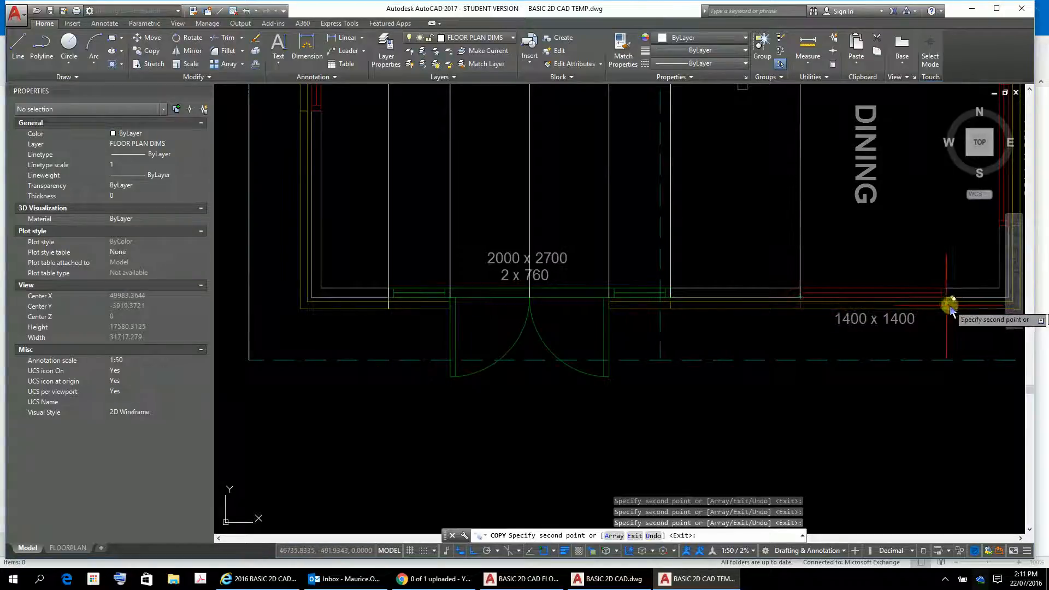
left_click(947, 301)
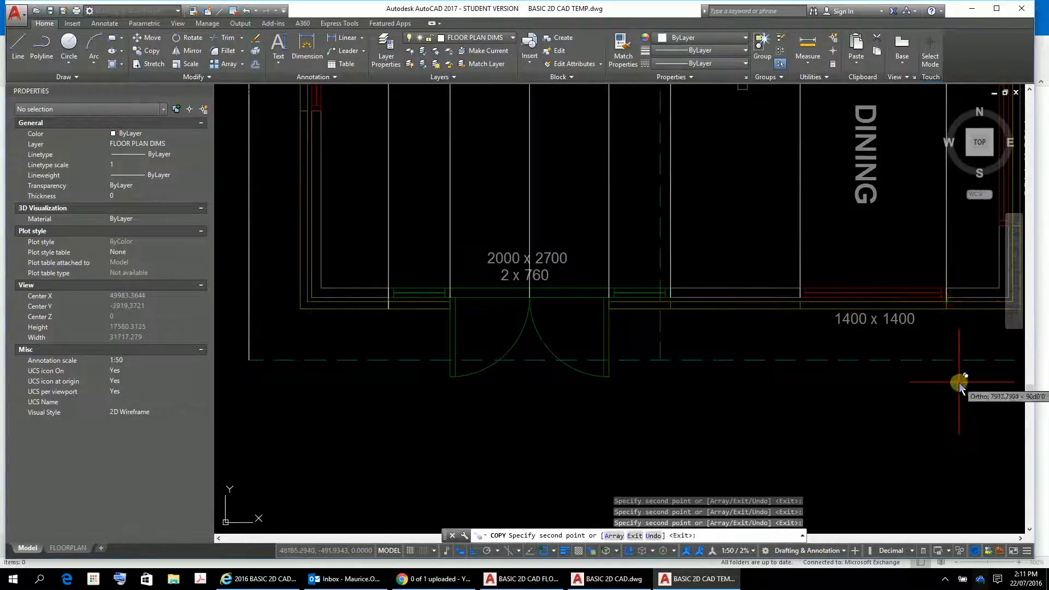
scroll(987, 407, "down", 2)
middle_click_drag(986, 408, 696, 410)
scroll(704, 368, "up", 2)
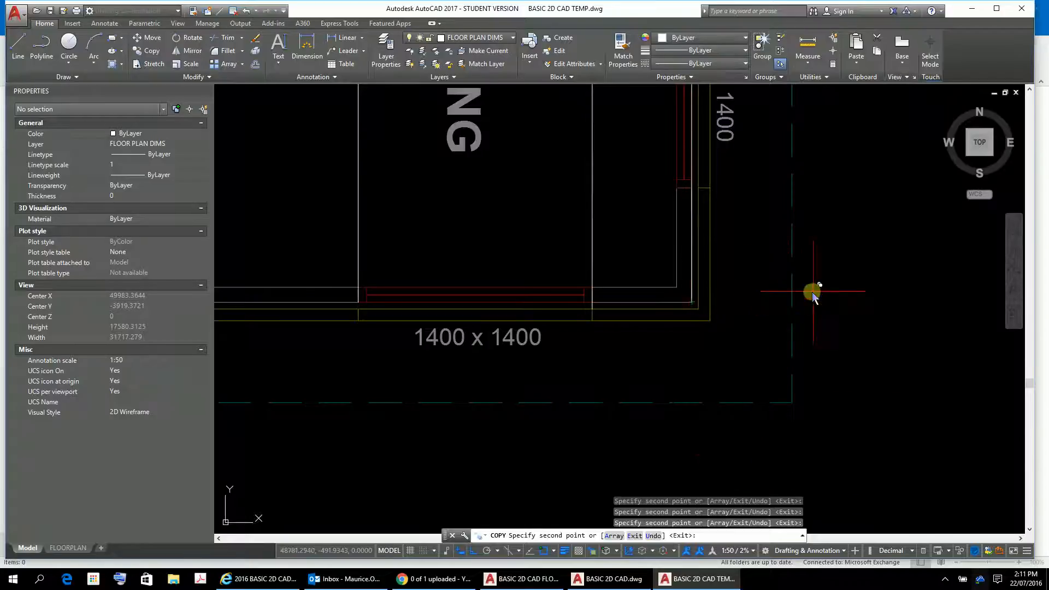
Copy the ray to the projecting kitchen wall corner and the dashed outline beside it, and end the Copy command.
scroll(813, 295, "down", 2)
middle_click_drag(813, 297, 816, 524)
scroll(797, 297, "up", 3)
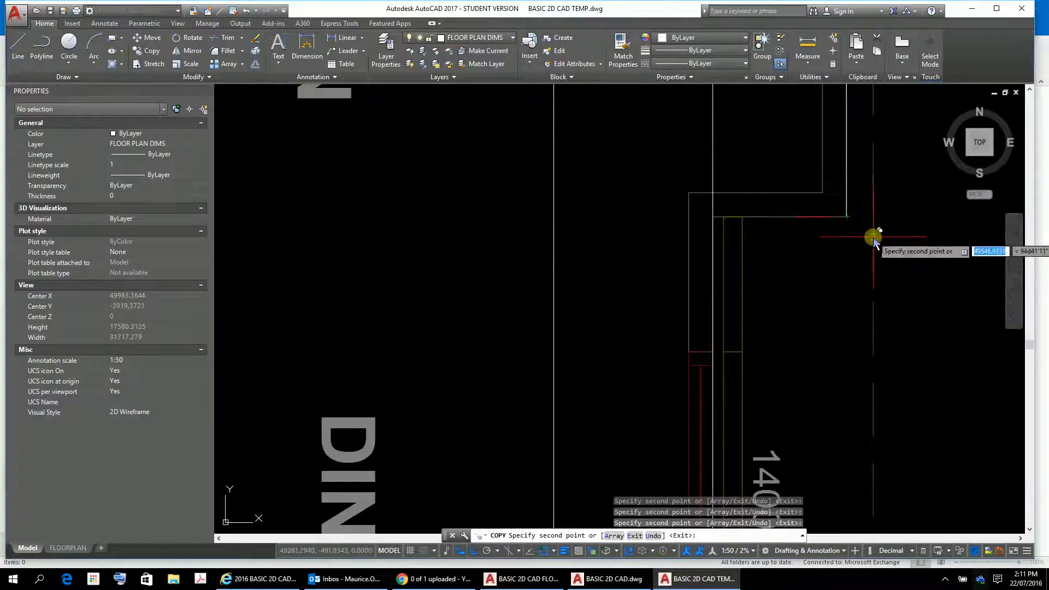
scroll(918, 370, "down", 4)
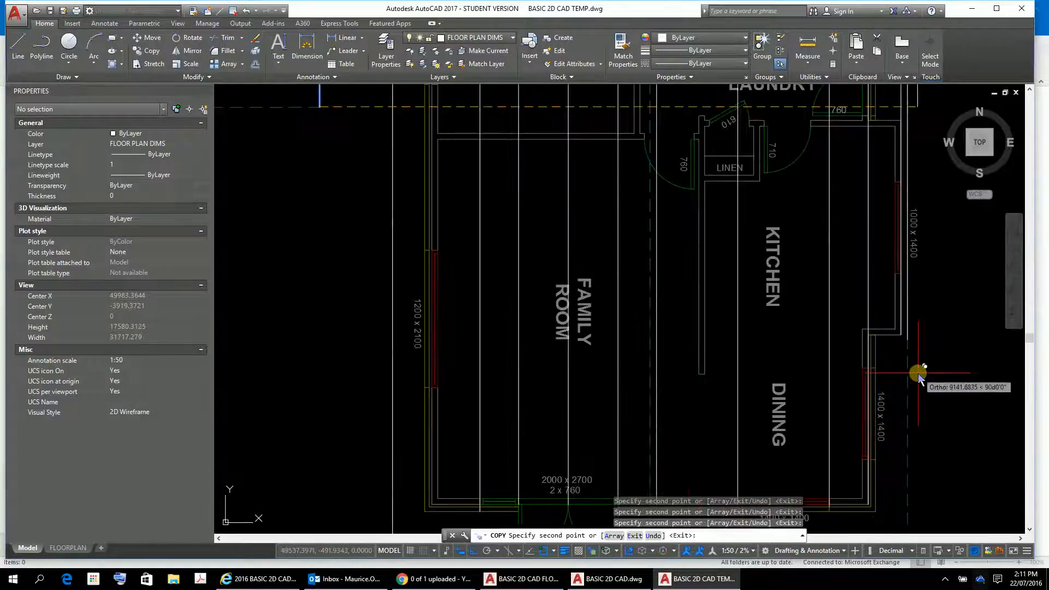
scroll(918, 376, "down", 5)
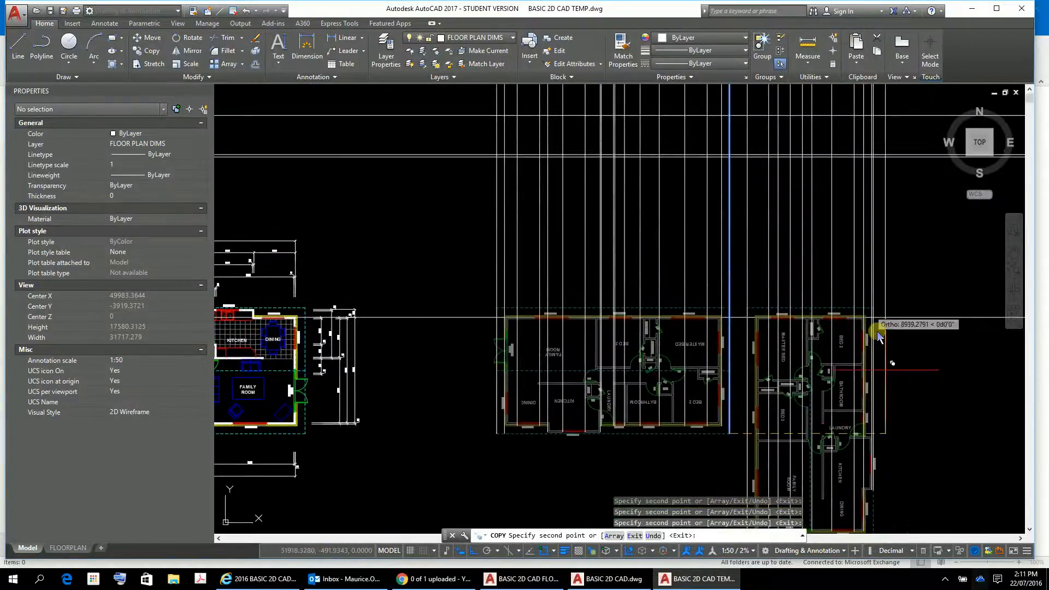
middle_click_drag(882, 386, 910, 557)
middle_click_drag(907, 470, 821, 440)
key("Escape")
key("Escape")
key("Escape")
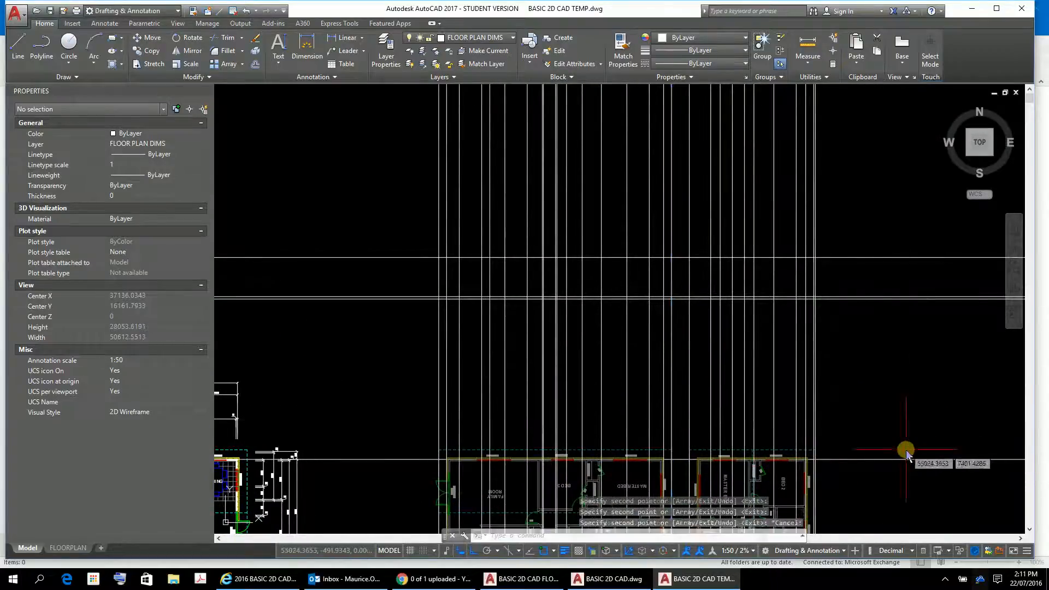
Try to create a new layer named ELEVATIONS.
scroll(931, 328, "down", 2)
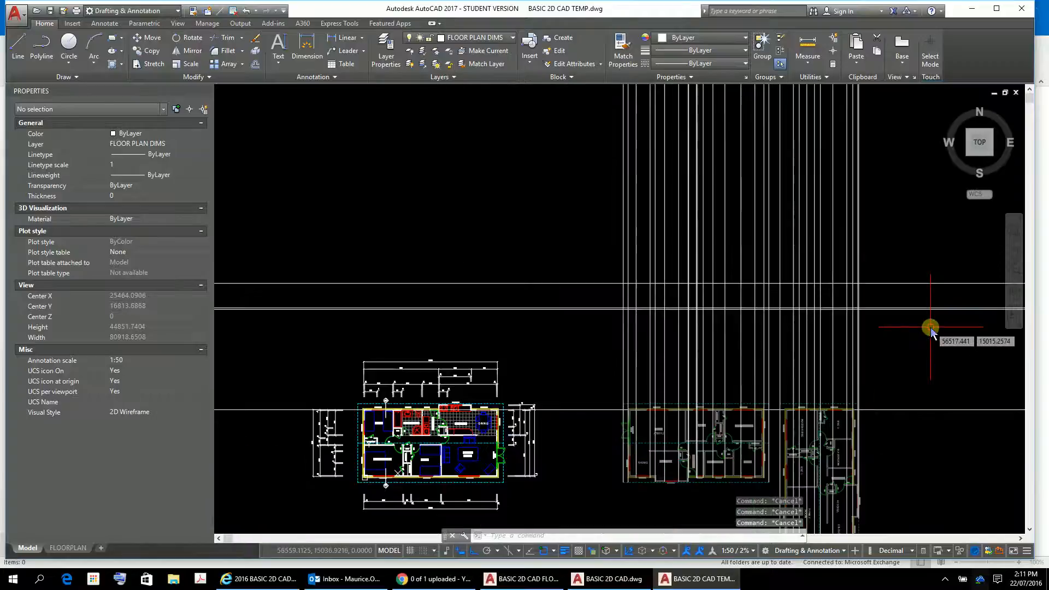
middle_click_drag(931, 328, 894, 262)
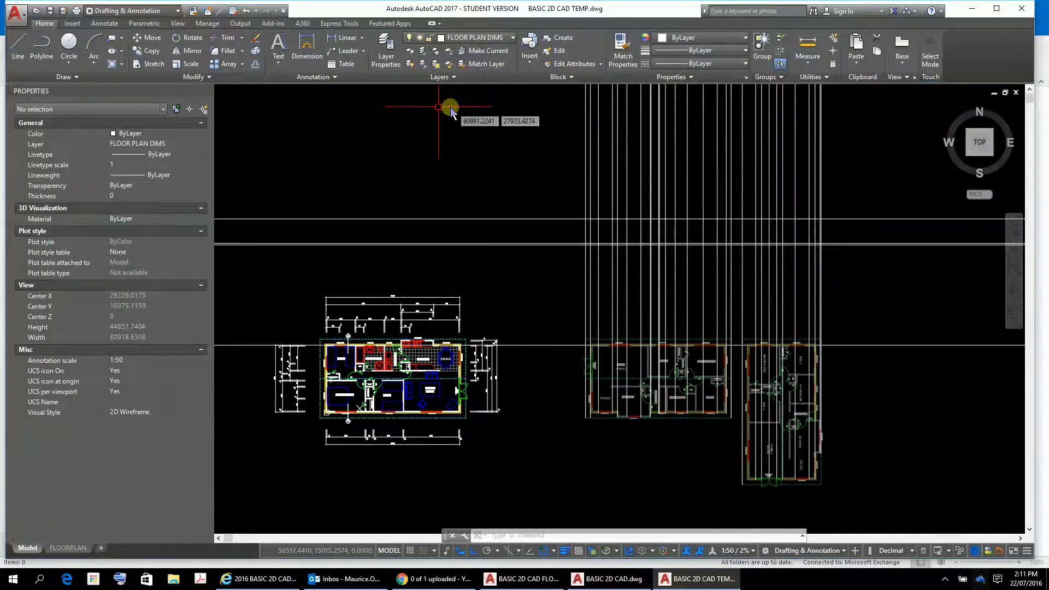
left_click(385, 57)
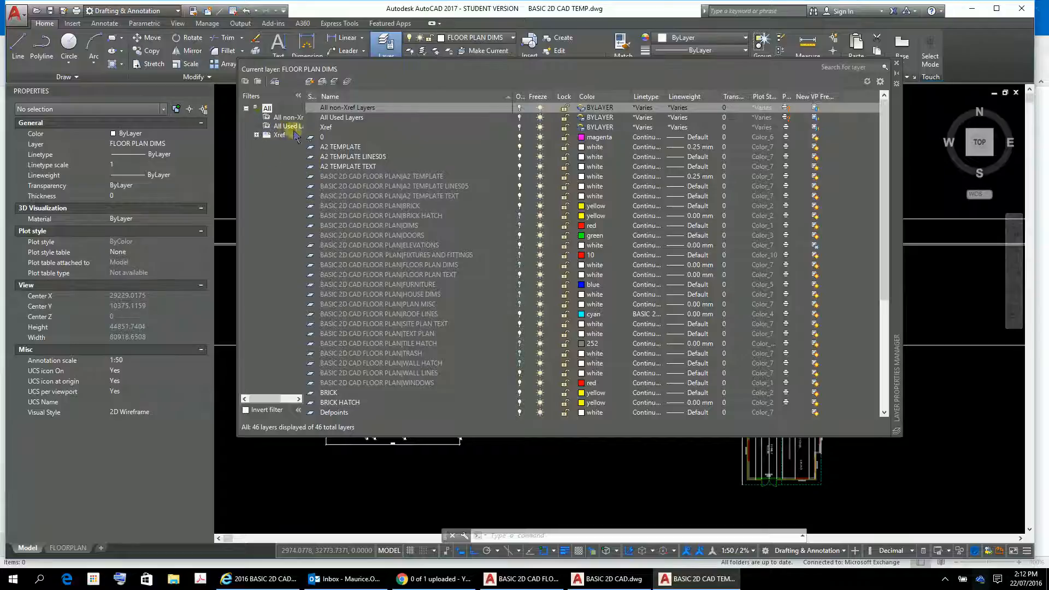
left_click(311, 83)
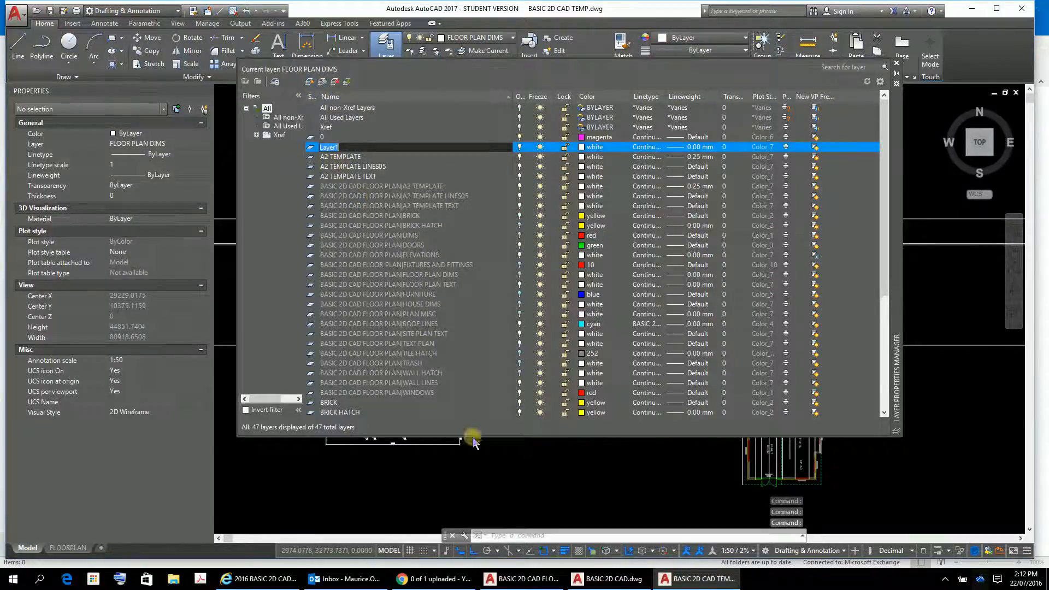
mouse_move(403, 586)
type("e")
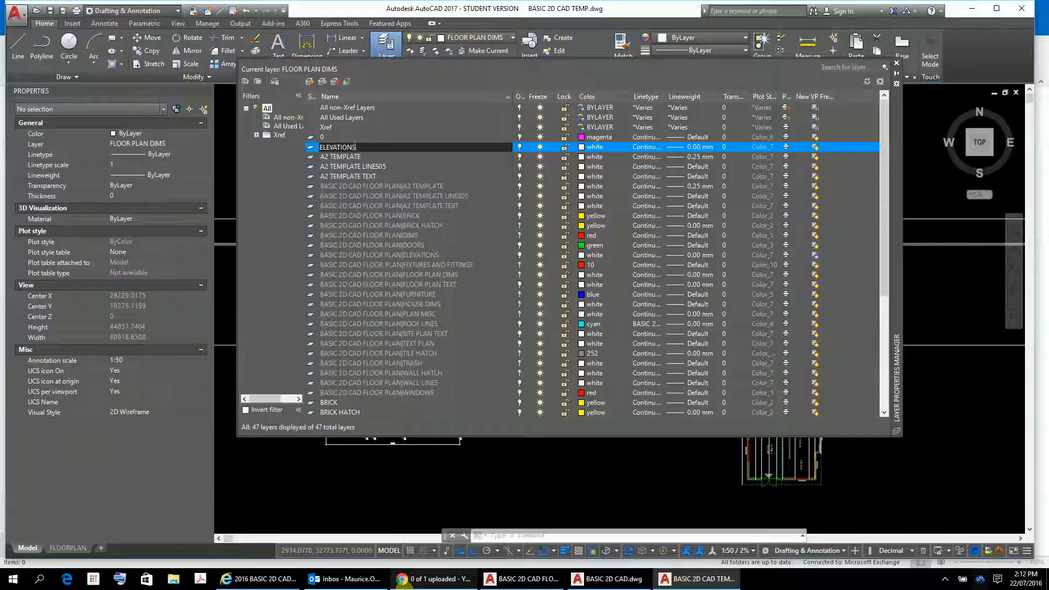
left_click(495, 250)
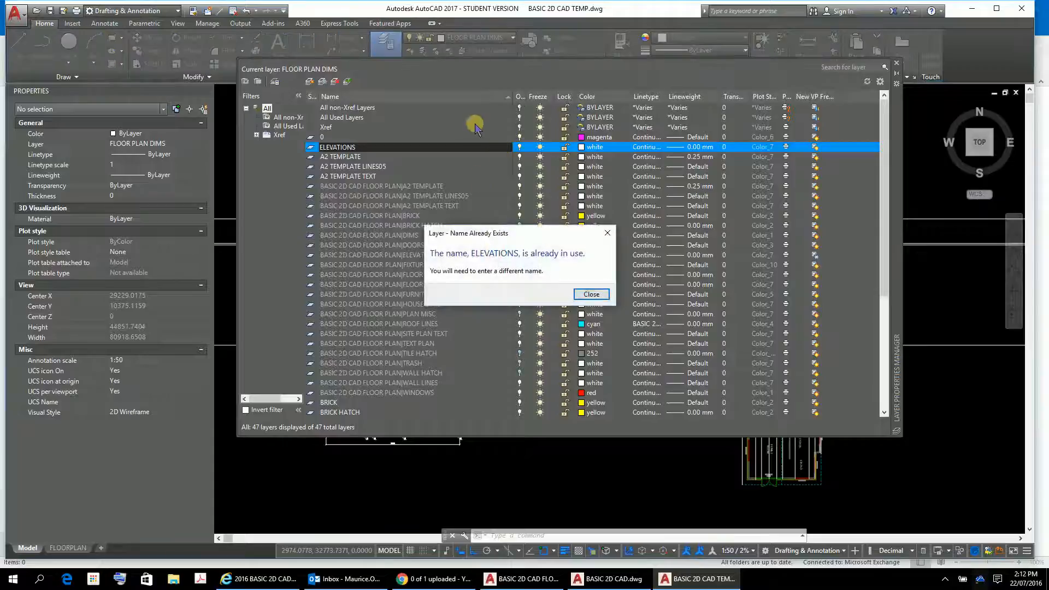
left_click(592, 295)
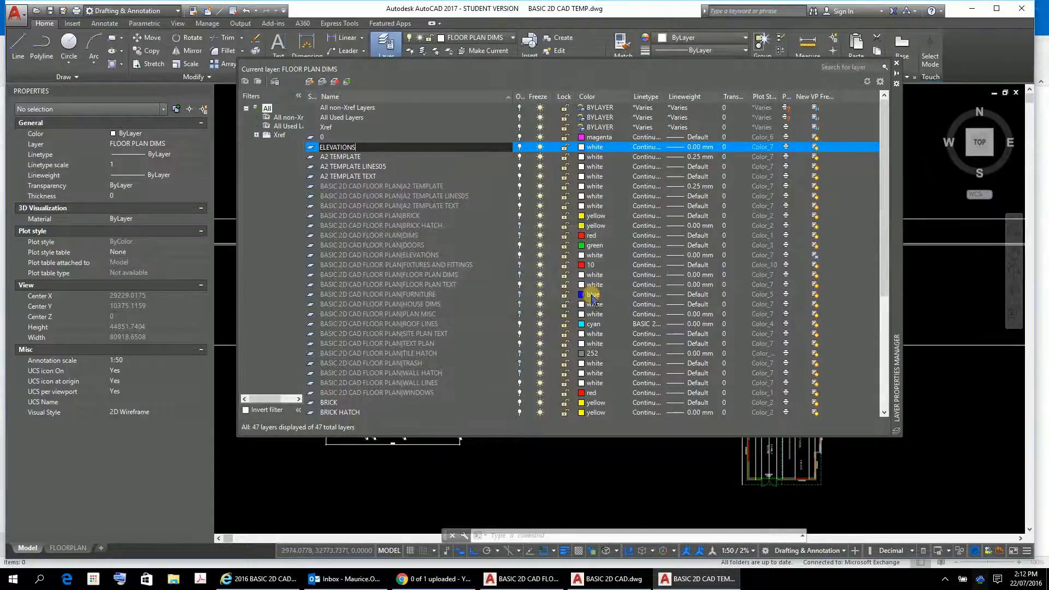
key("Escape")
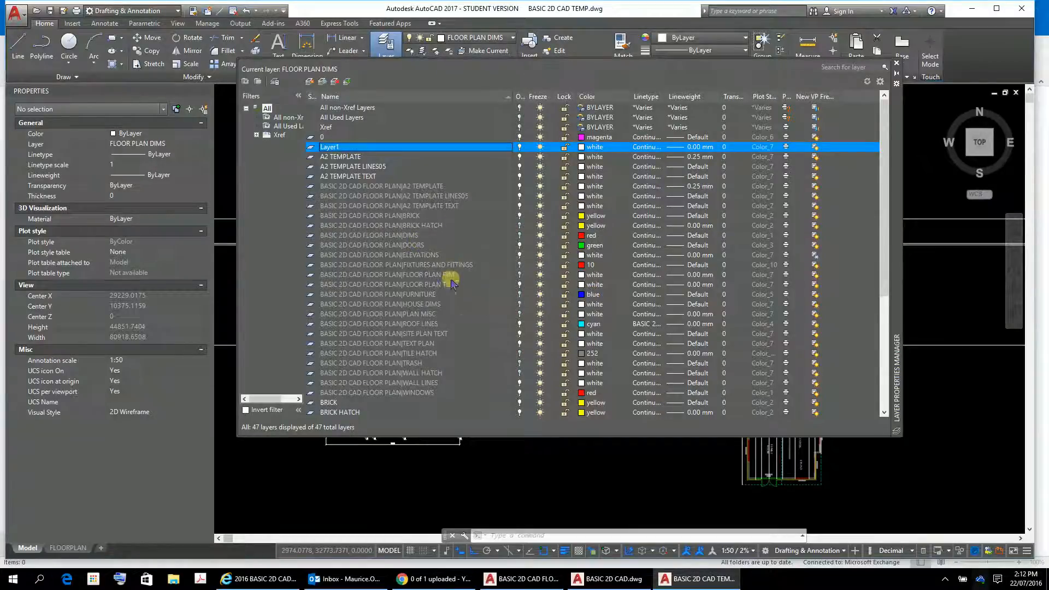
Make the existing ELEVATIONS layer current and close the layer manager.
scroll(452, 283, "down", 6)
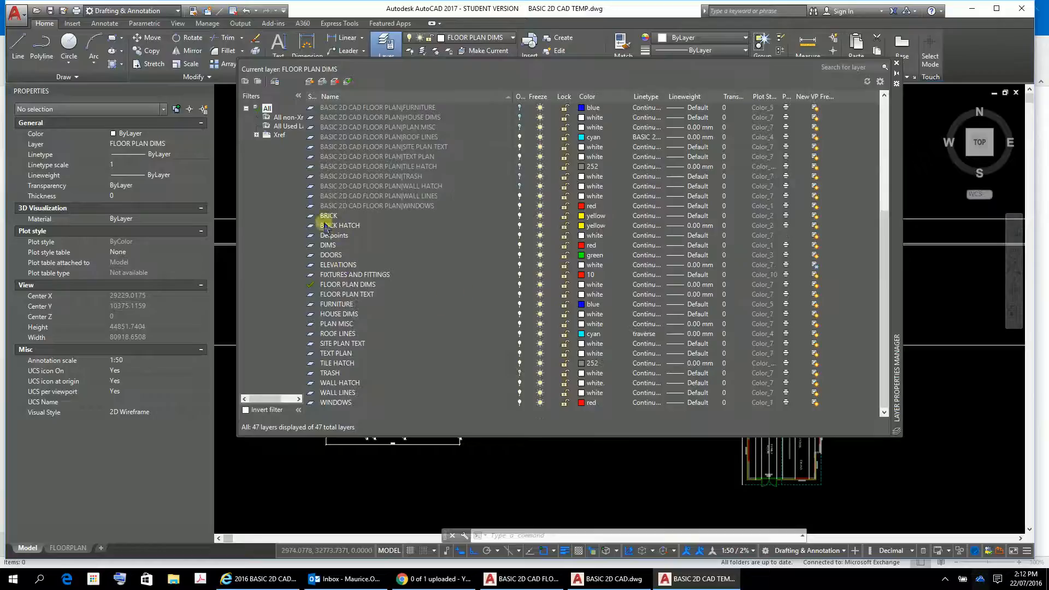
double_click(339, 265)
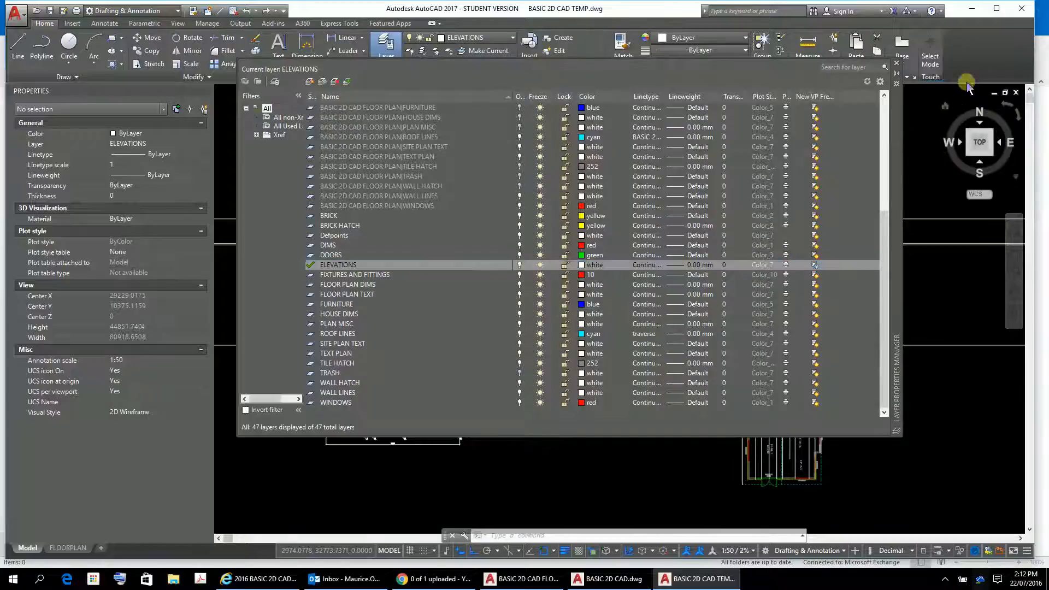
left_click(896, 64)
Move all the rays, the horizontal construction lines and the two rotated floor plans to the ELEVATIONS layer and clear the selection.
scroll(801, 297, "down", 4)
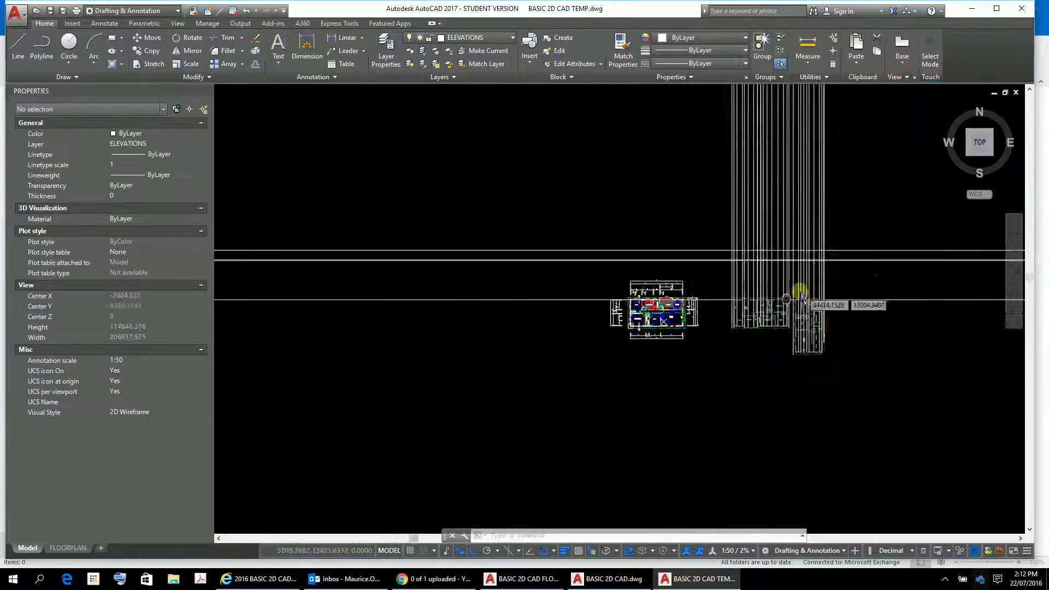
mouse_move(802, 296)
middle_mouse_down()
mouse_move(370, 375)
mouse_move(492, 368)
middle_mouse_up()
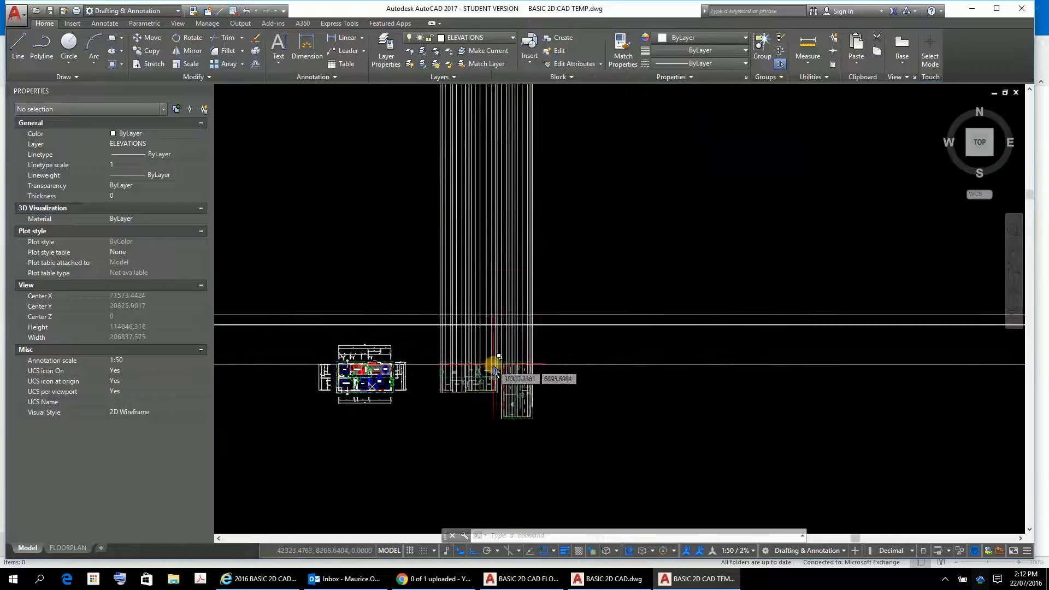
left_click(582, 186)
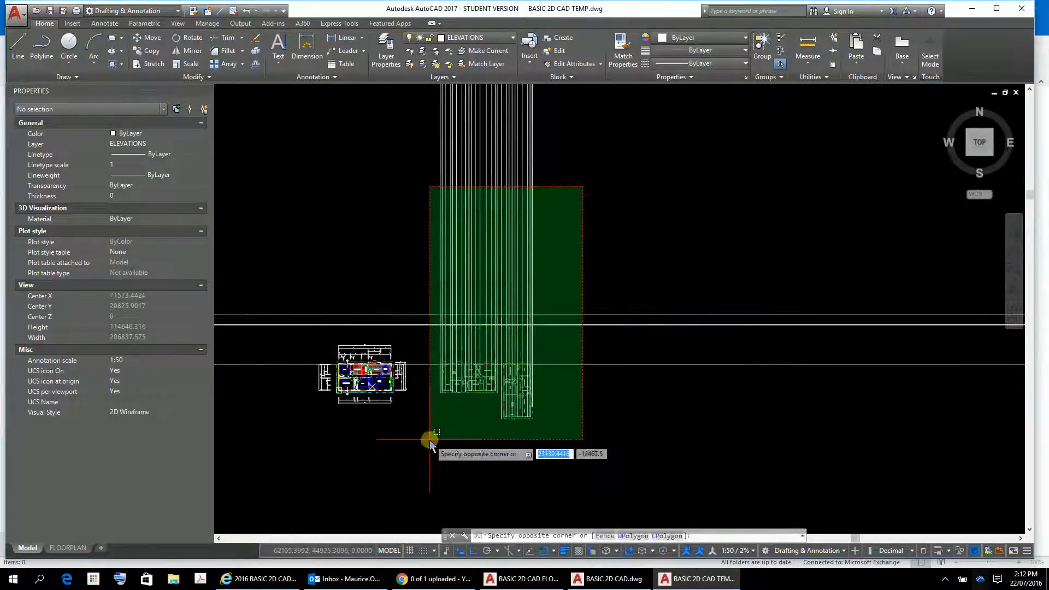
left_click(449, 448)
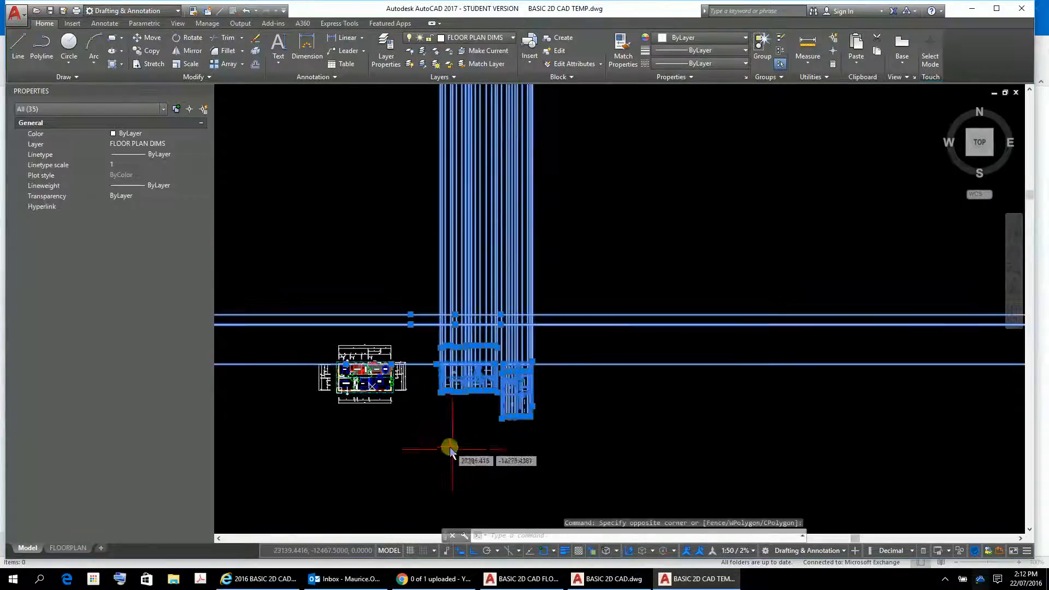
left_click(173, 145)
left_click(202, 144)
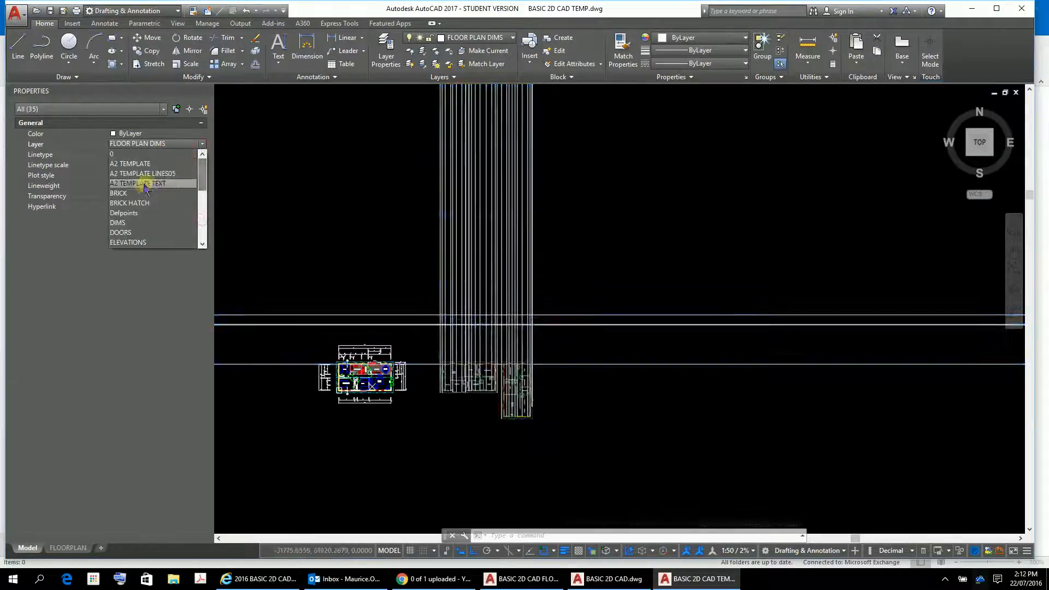
left_click(152, 242)
key("Escape")
key("Escape")
key("Escape")
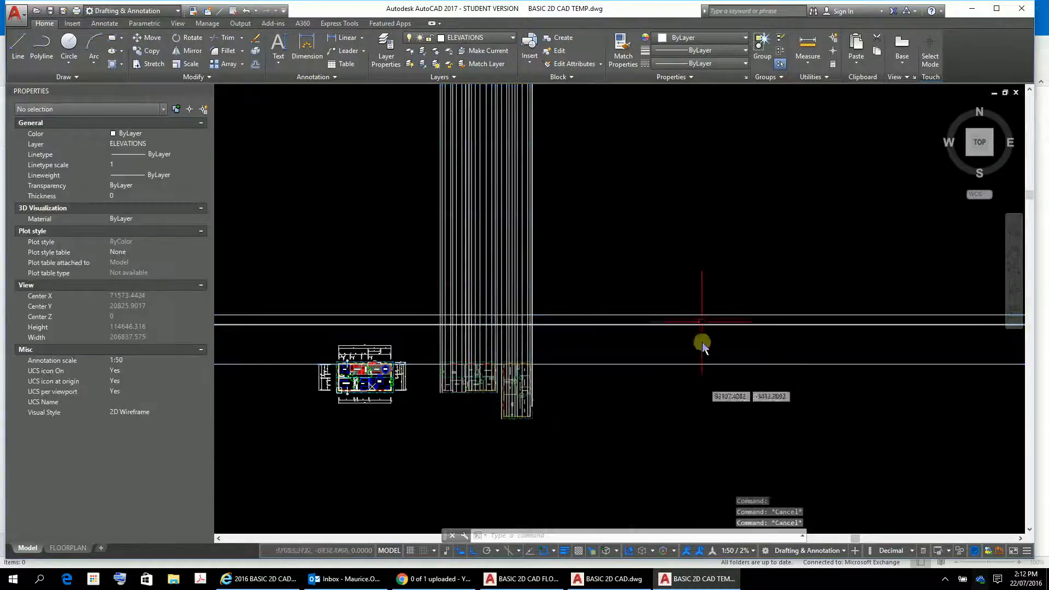
middle_click_drag(401, 373, 494, 369)
scroll(547, 338, "up", 2)
scroll(518, 338, "up", 3)
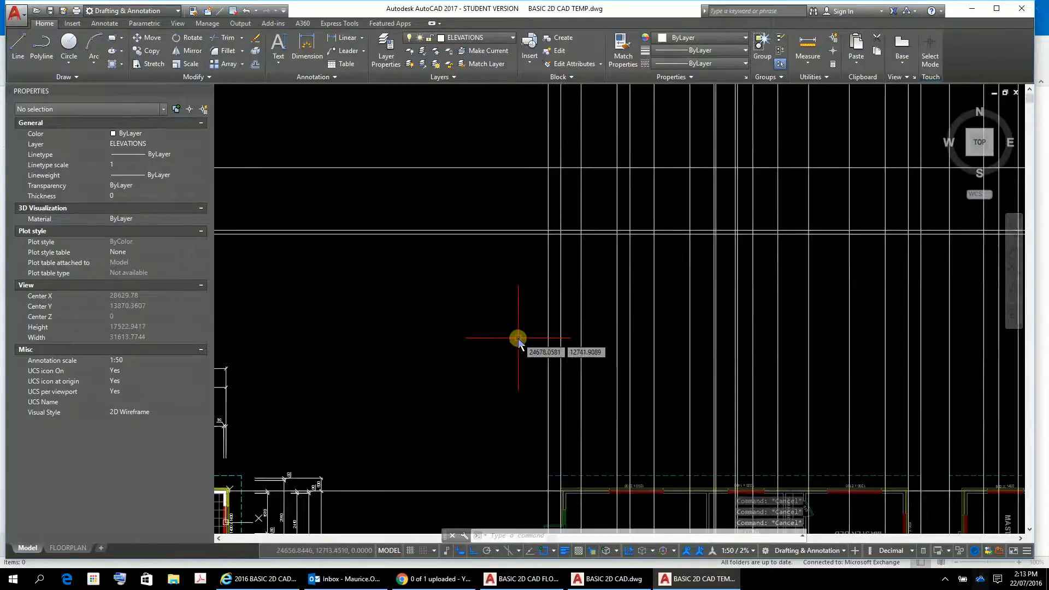
scroll(516, 338, "down", 1)
middle_click_drag(516, 338, 356, 317)
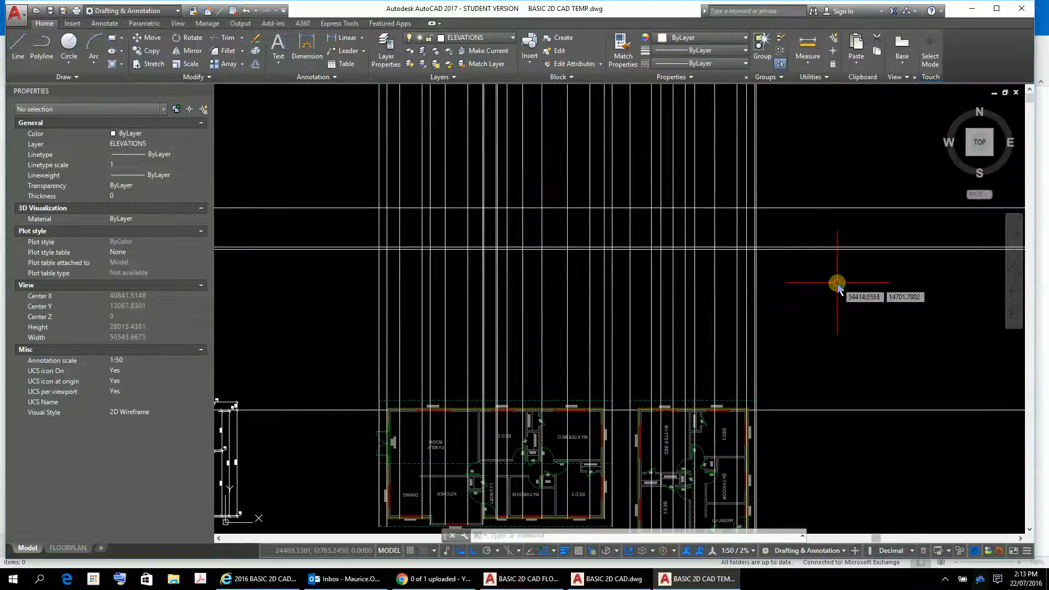
scroll(853, 284, "down", 1)
middle_click_drag(854, 283, 893, 324)
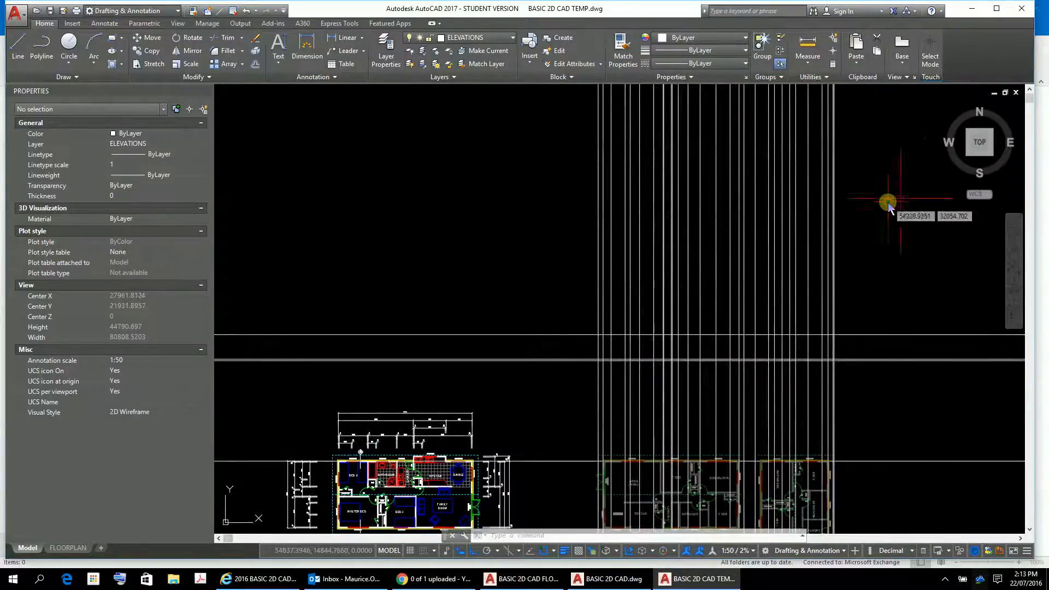